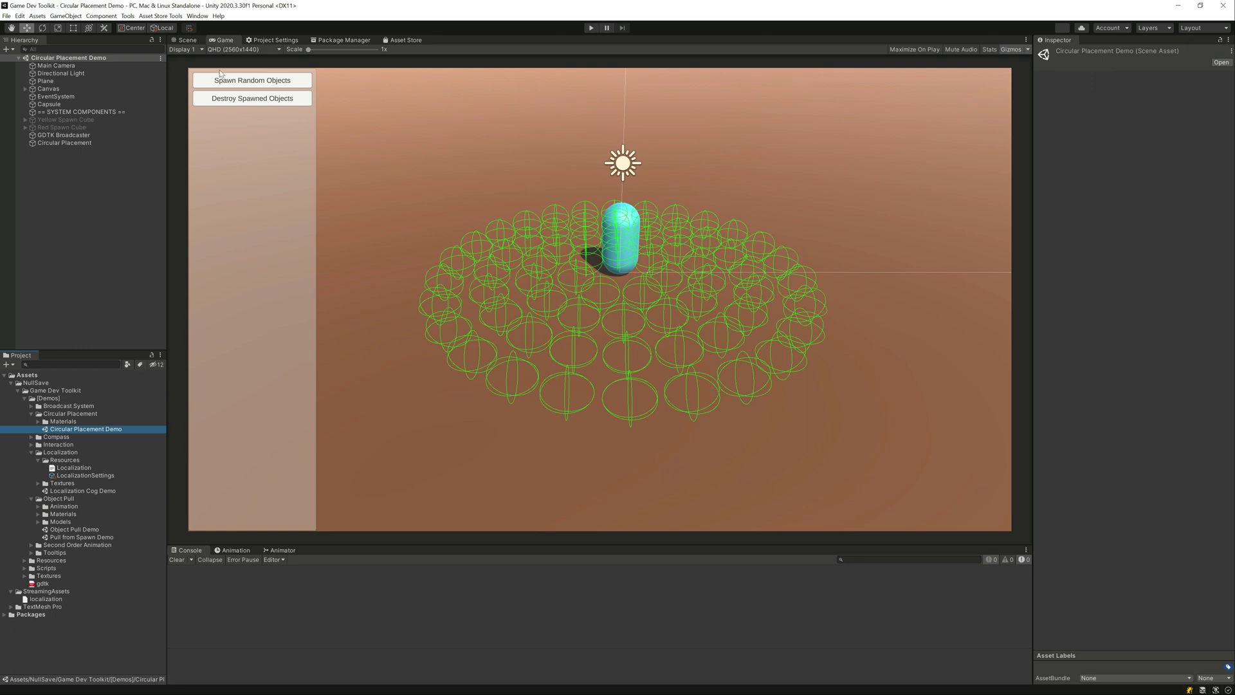
- Orbit and zoom the Scene view to a top-down view of the rings, then select GDTK Broadcaster
left_click(187, 40)
left_click_drag(496, 318, 638, 426, "alt")
scroll(637, 422, "up", 5)
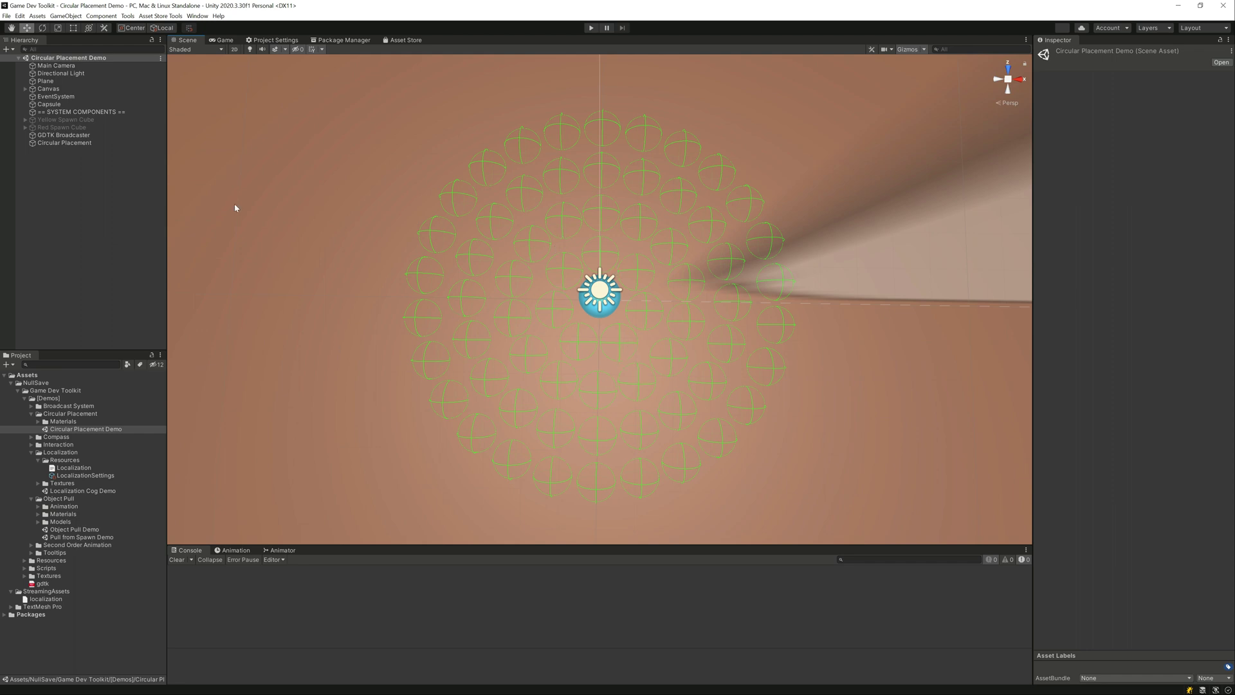
left_click(72, 135)
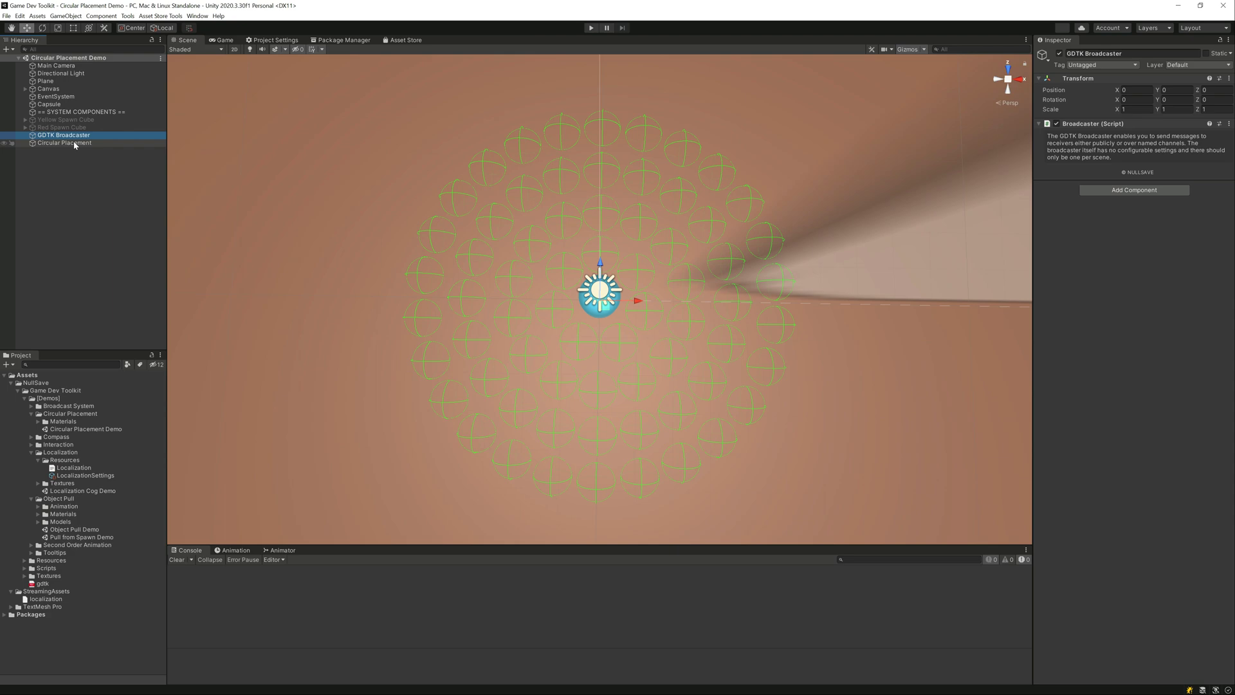
- Select Circular Placement and drag its Placement Radius from 0.5 down to 0.43
left_click(75, 143)
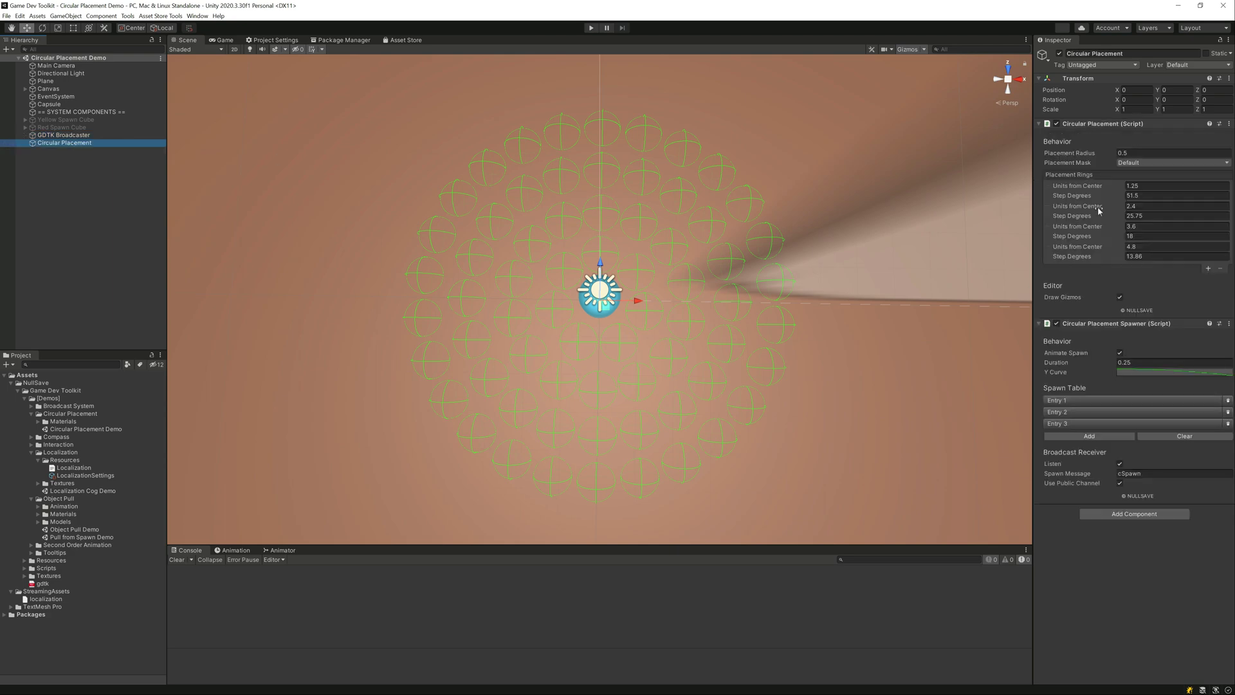
mouse_move(1074, 156)
left_mouse_down()
mouse_move(1087, 159)
mouse_move(1071, 162)
left_mouse_up()
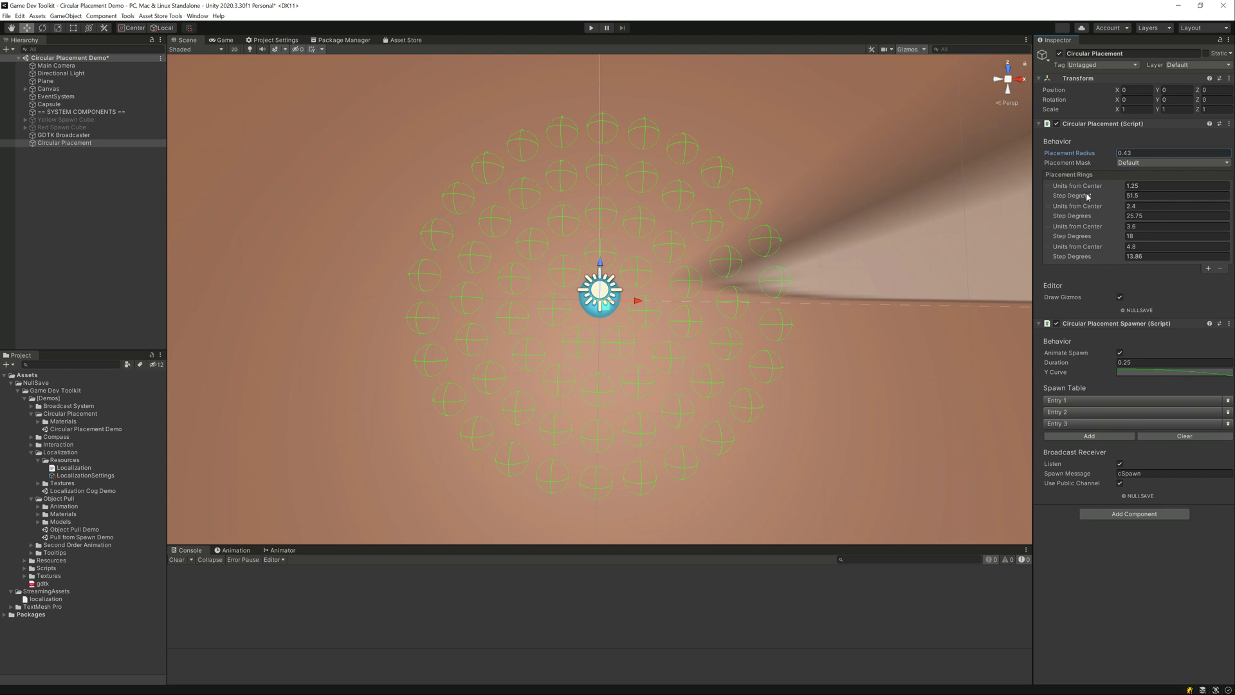
left_click(1084, 211)
left_click(1220, 268)
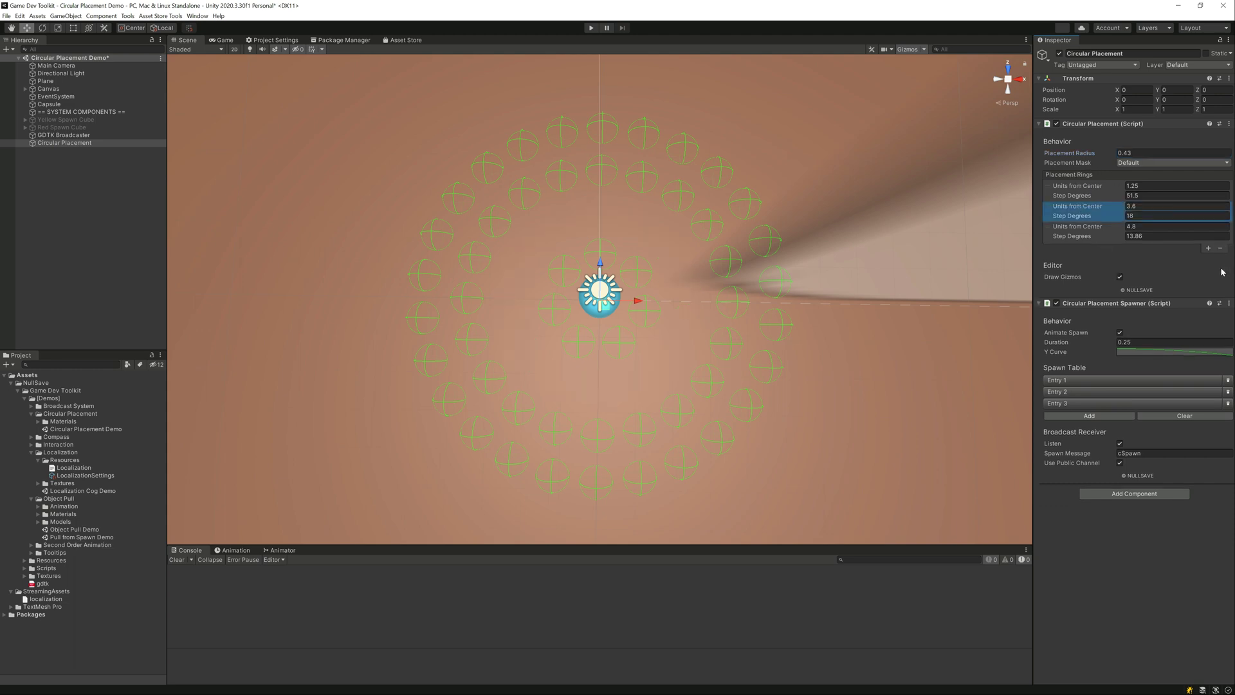
left_click(1220, 248)
left_click(1220, 238)
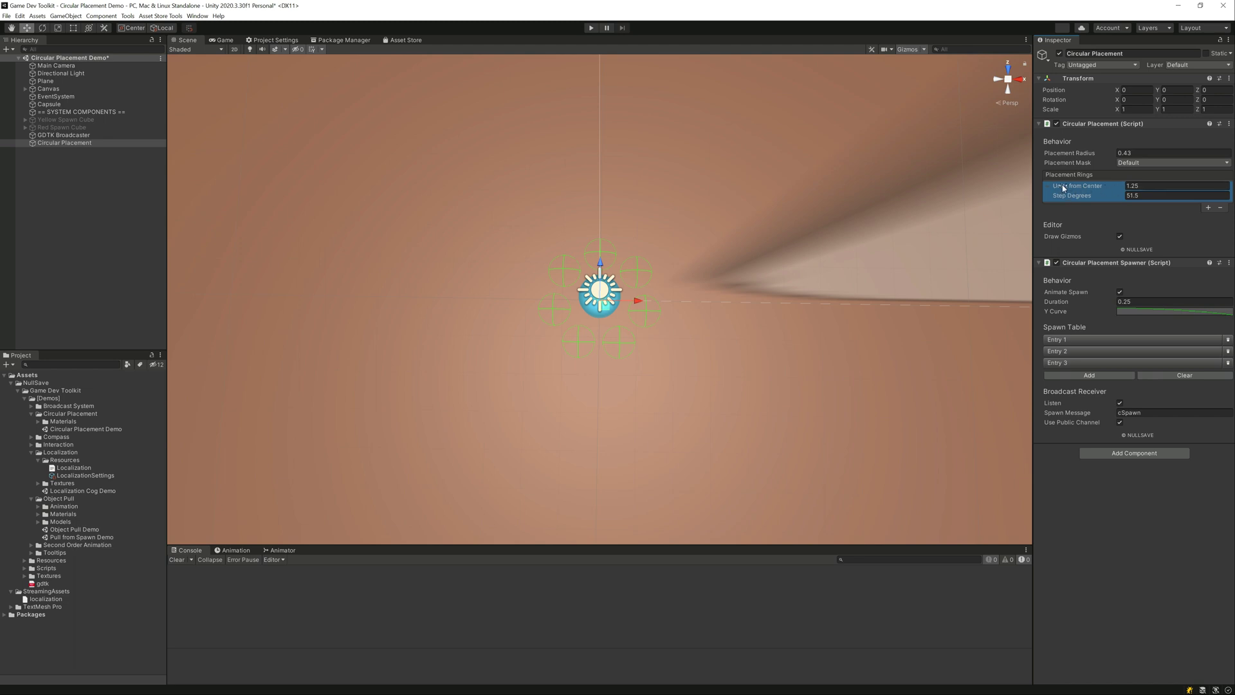
mouse_move(1062, 188)
left_mouse_down()
mouse_move(1116, 194)
mouse_move(1056, 196)
mouse_move(1093, 197)
mouse_move(1079, 197)
left_mouse_up()
left_click(1084, 197)
left_click_drag(1085, 197, 1043, 198)
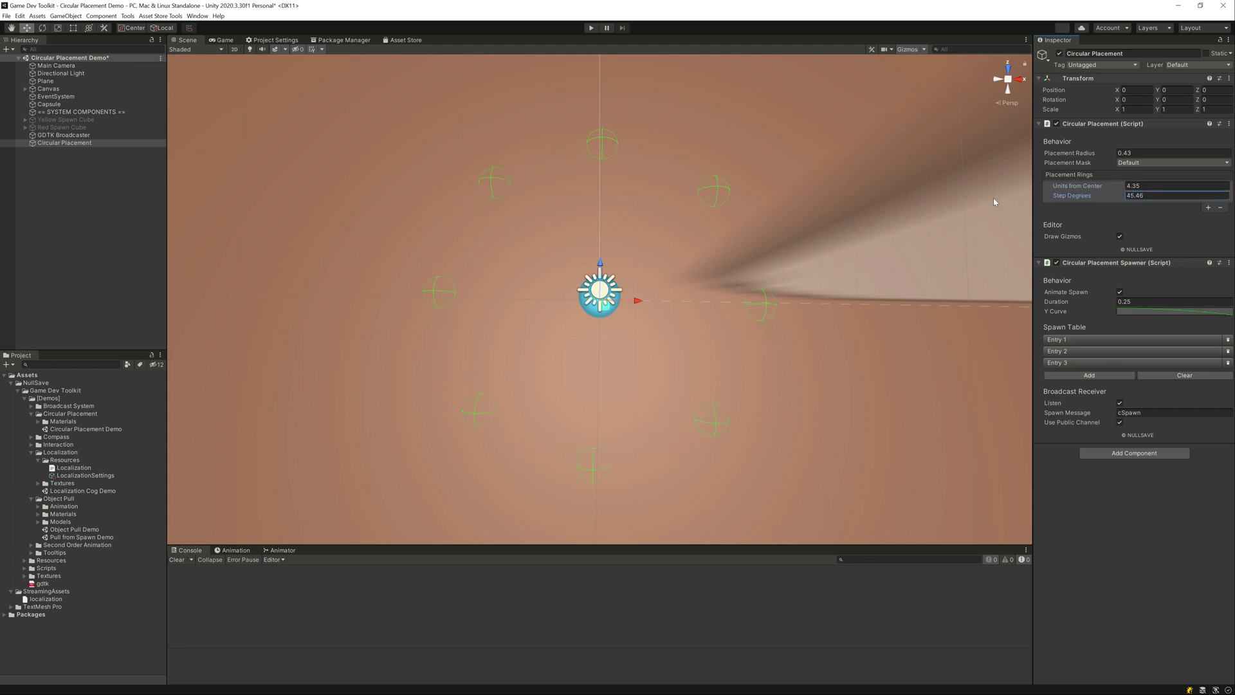
left_click_drag(899, 203, 847, 201)
key("ctrl+z")
key("ctrl+z")
key("ctrl+z")
key("ctrl+z")
key("ctrl+z")
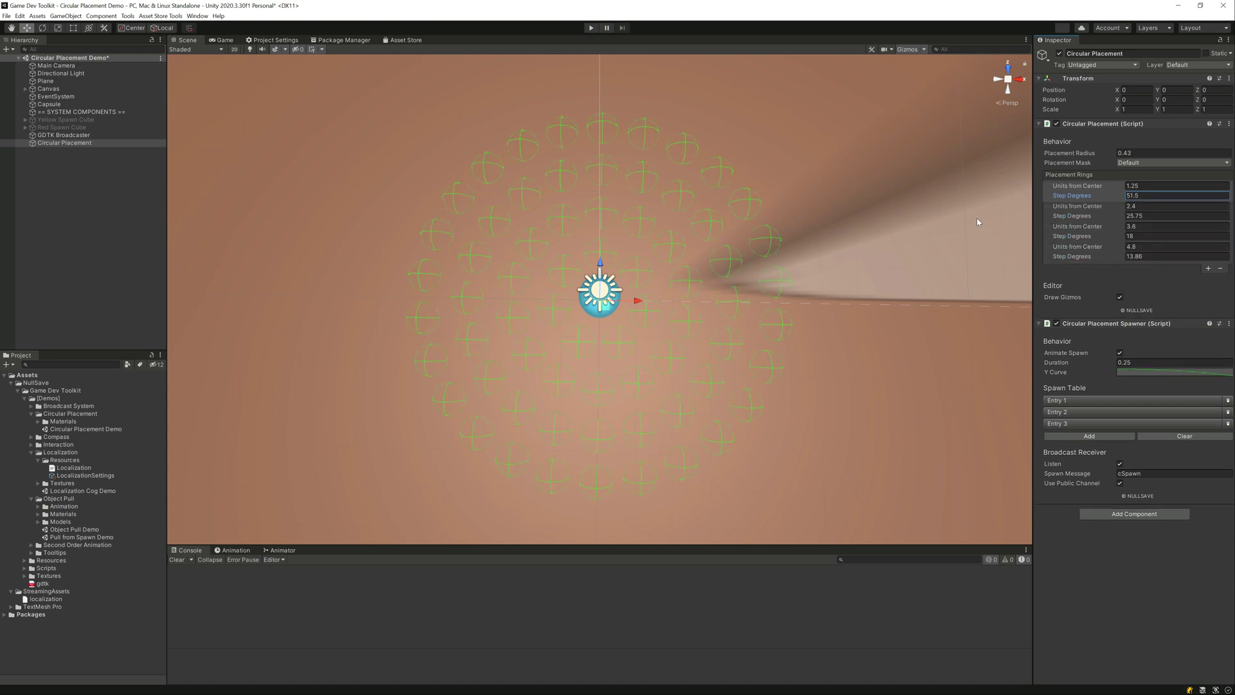
- Toggle Draw Gizmos off and on twice, zoom out the Scene view, and enter Play mode
left_click(1120, 297)
left_click(1119, 297)
left_click(1120, 297)
left_click(1119, 297)
scroll(720, 219, "down", 2)
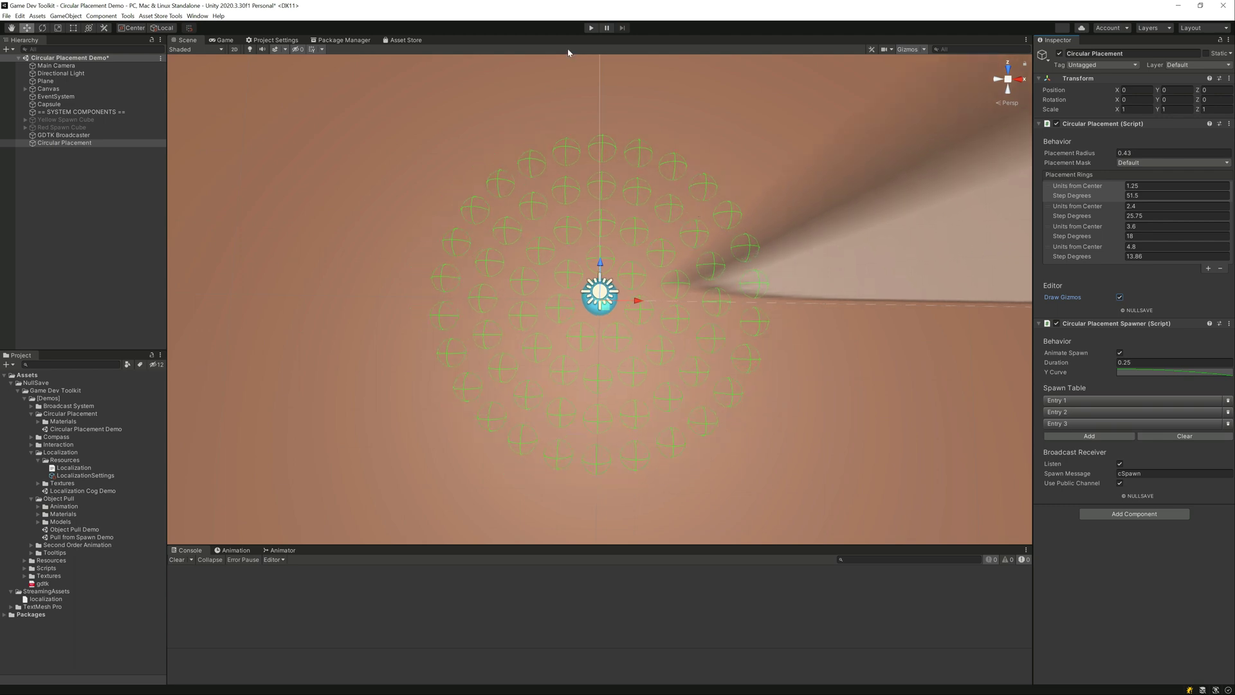
left_click(592, 28)
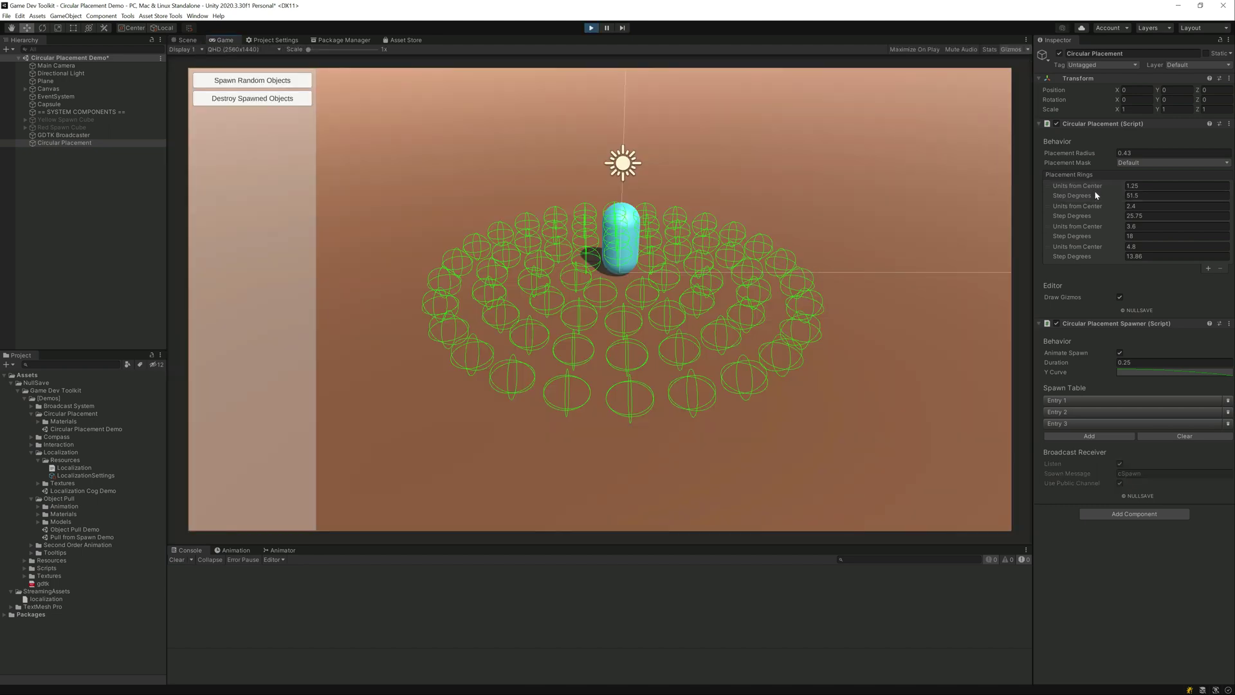
left_click_drag(1078, 191, 916, 227)
key("ctrl+z")
- Toggle Animate Spawn off and back on, and view then close the Y Curve graph
left_click(1120, 353)
left_click(1119, 353)
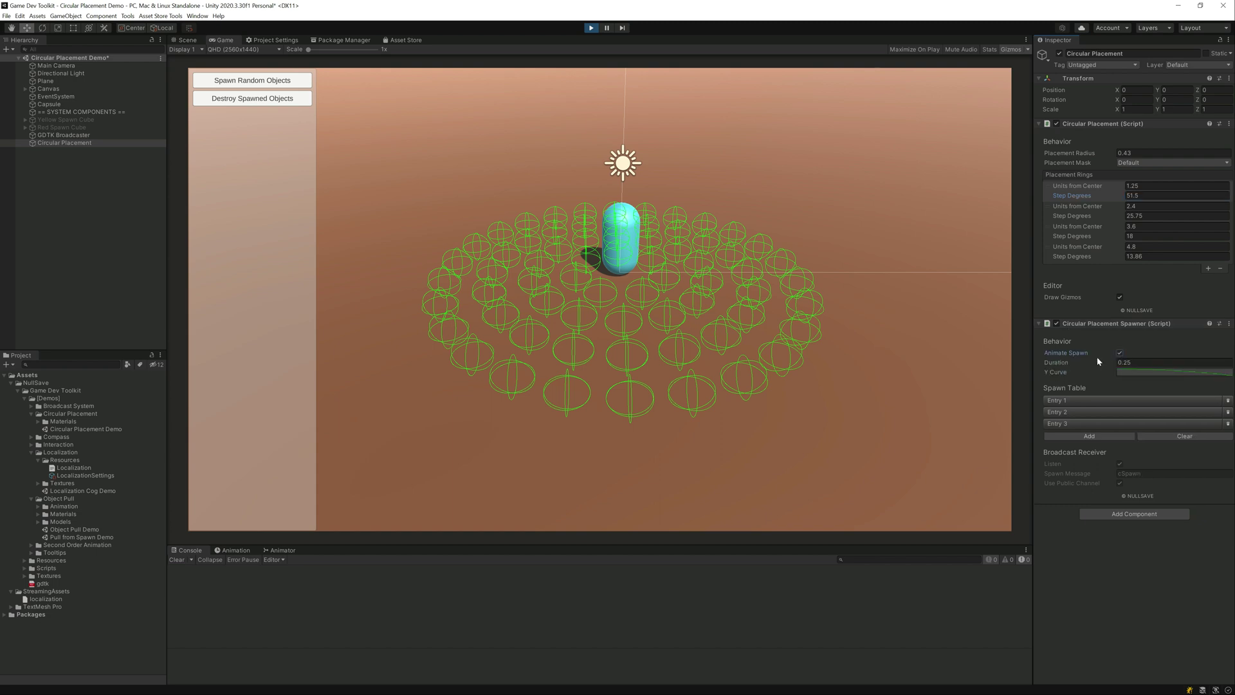
left_click(1141, 373)
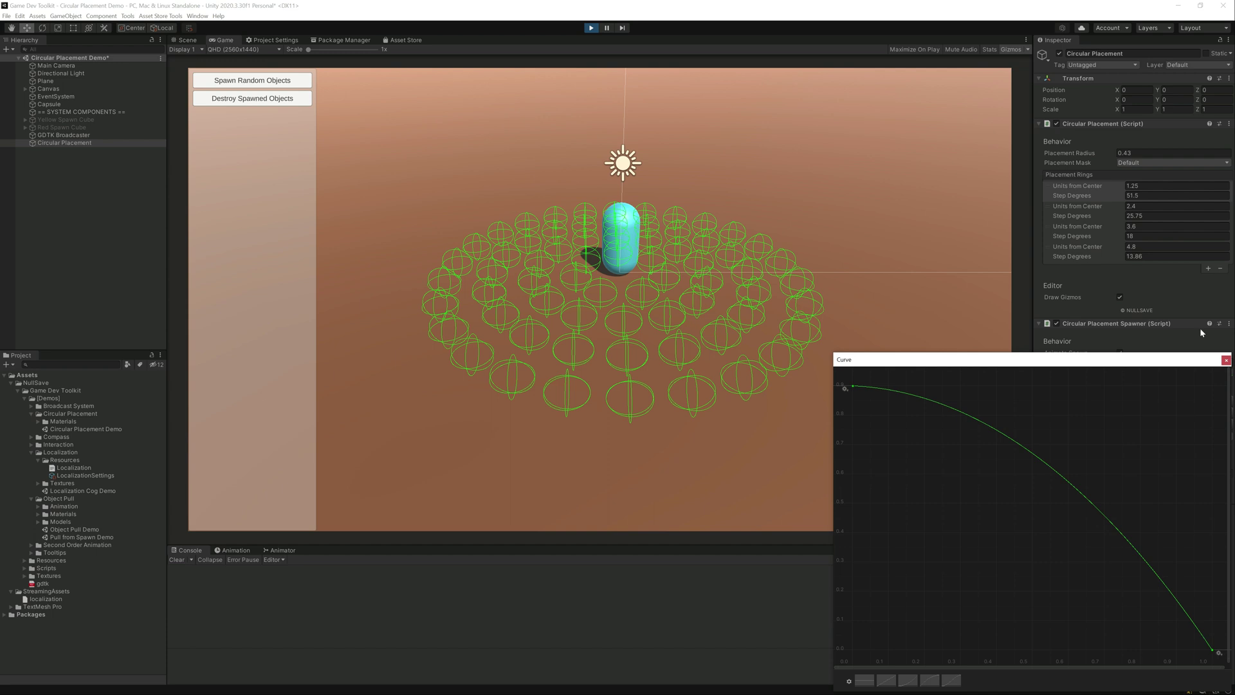
left_click(1226, 359)
- Expand Spawn Table Entries 1, 2 and 3 to show their weights and cube items
left_click(1049, 400)
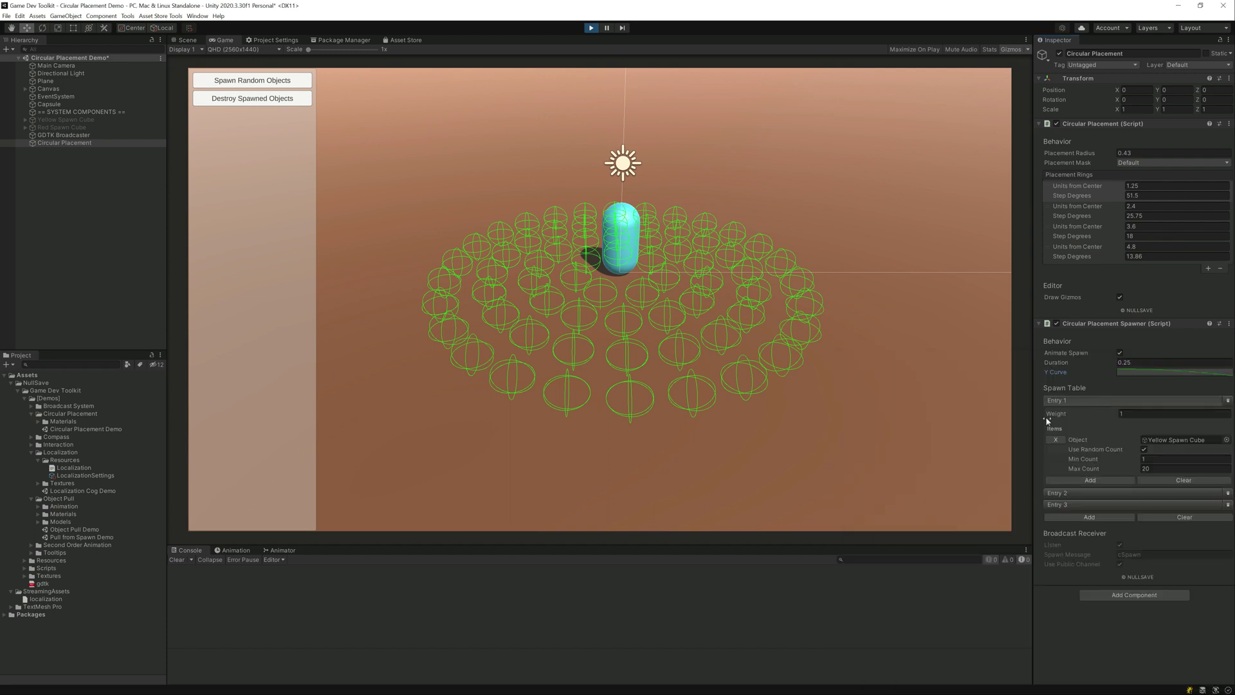
left_click(1087, 492)
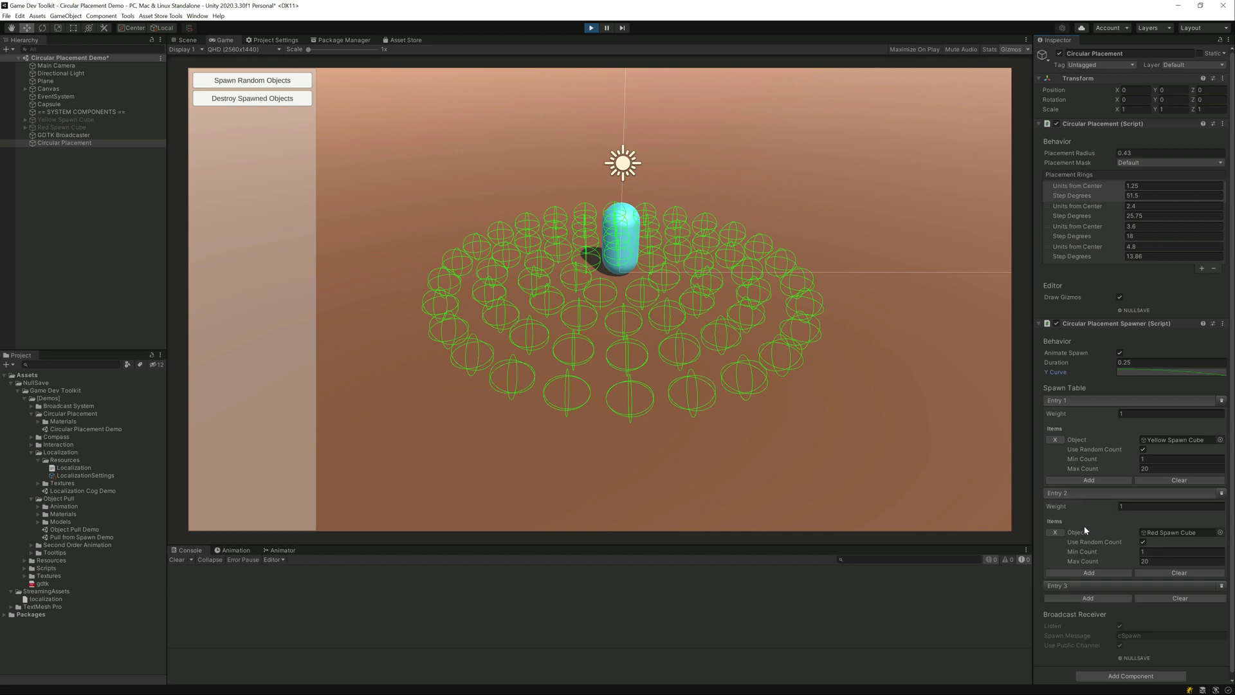
left_click(1095, 582)
scroll(1079, 499, "down", 3)
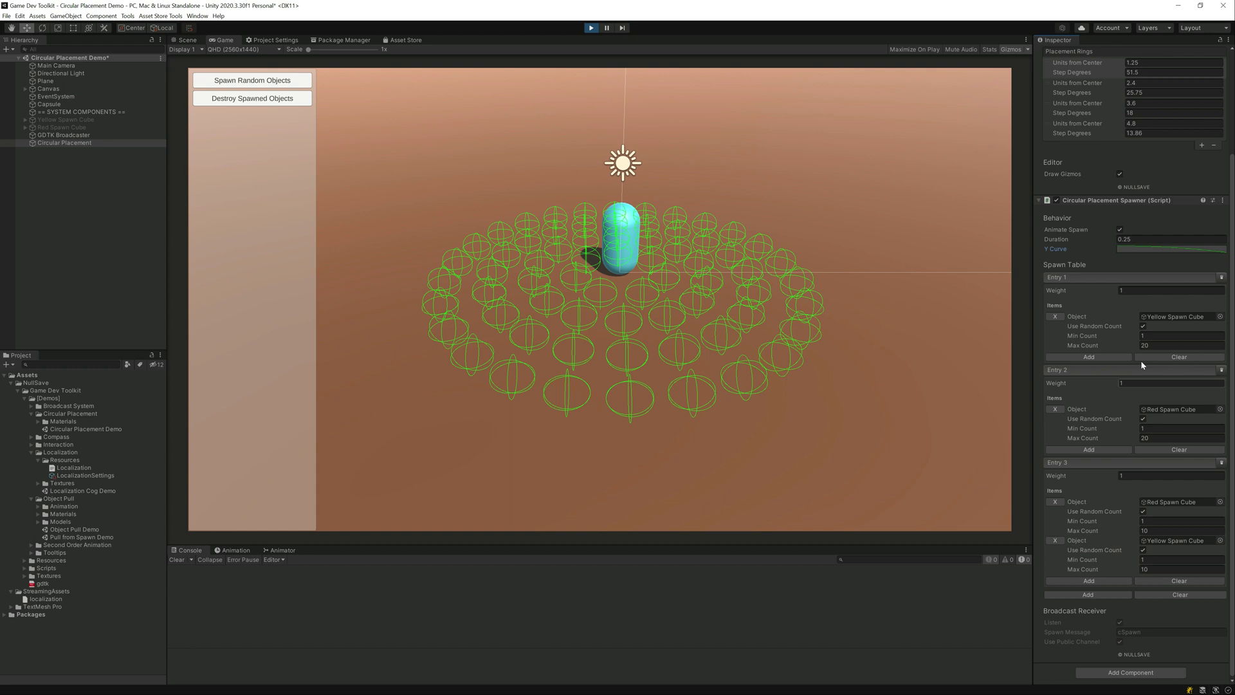
- Change Spawn Table Entry 3's Weight from 1 to 2
left_click(1133, 475)
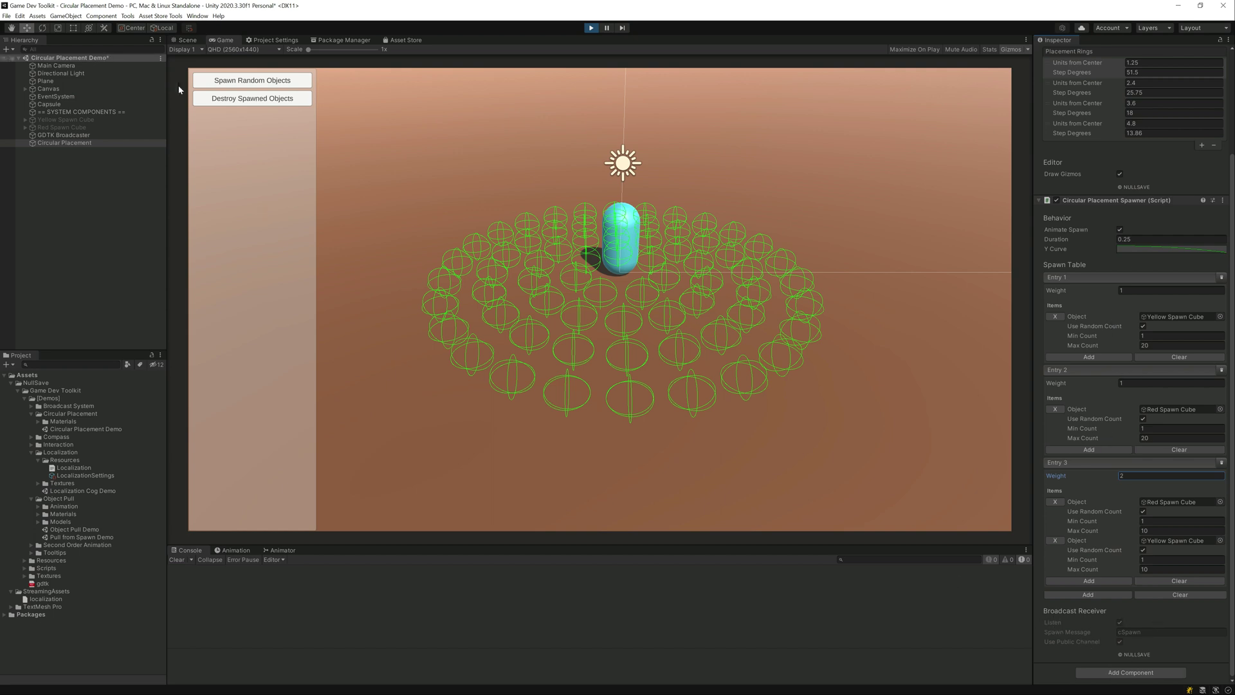
- Stop Play mode, expand Canvas and Panel, and select btnSpawnObjects
left_click(591, 27)
left_click(25, 89)
left_click(32, 96)
left_click(43, 104)
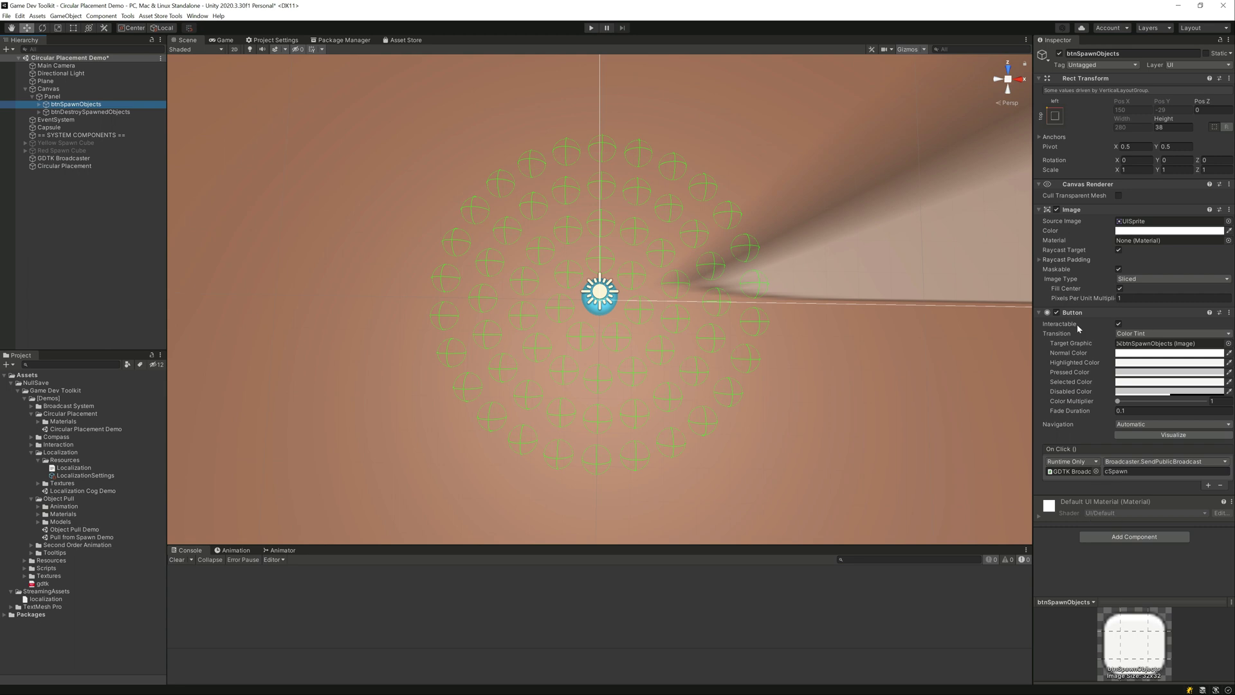
- Check the On Click broadcaster target and cSpawn message, then reselect Circular Placement
left_click(1071, 471)
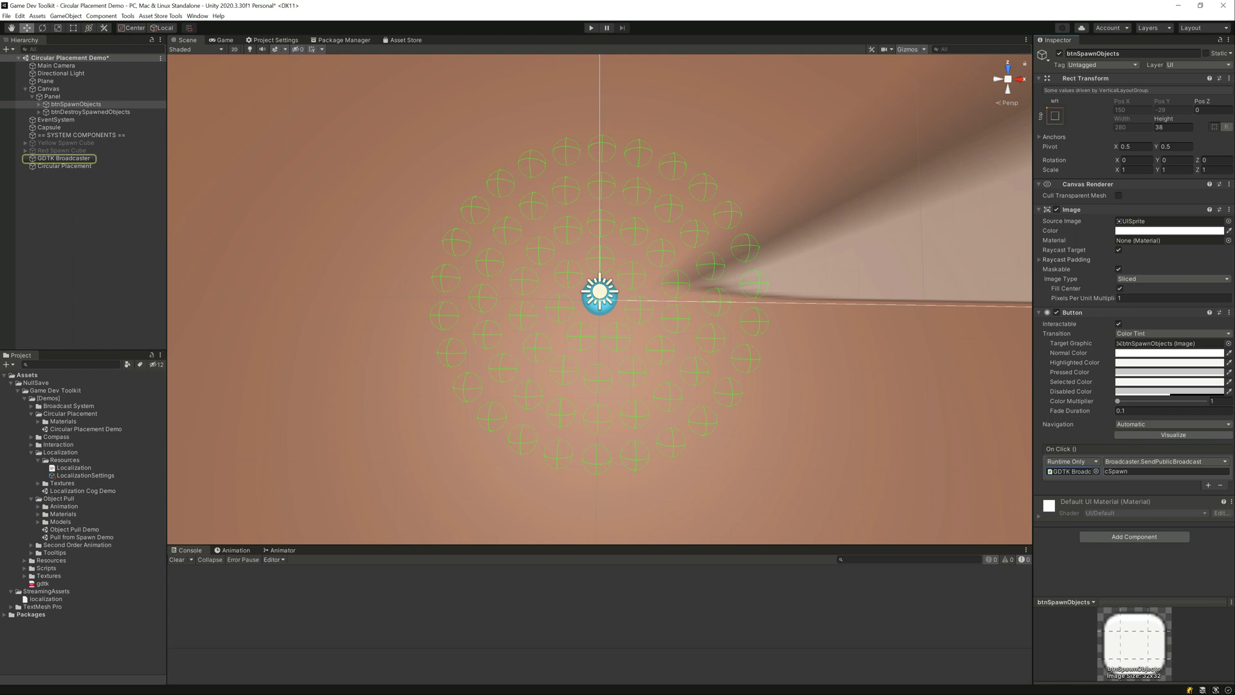
left_click(1151, 471)
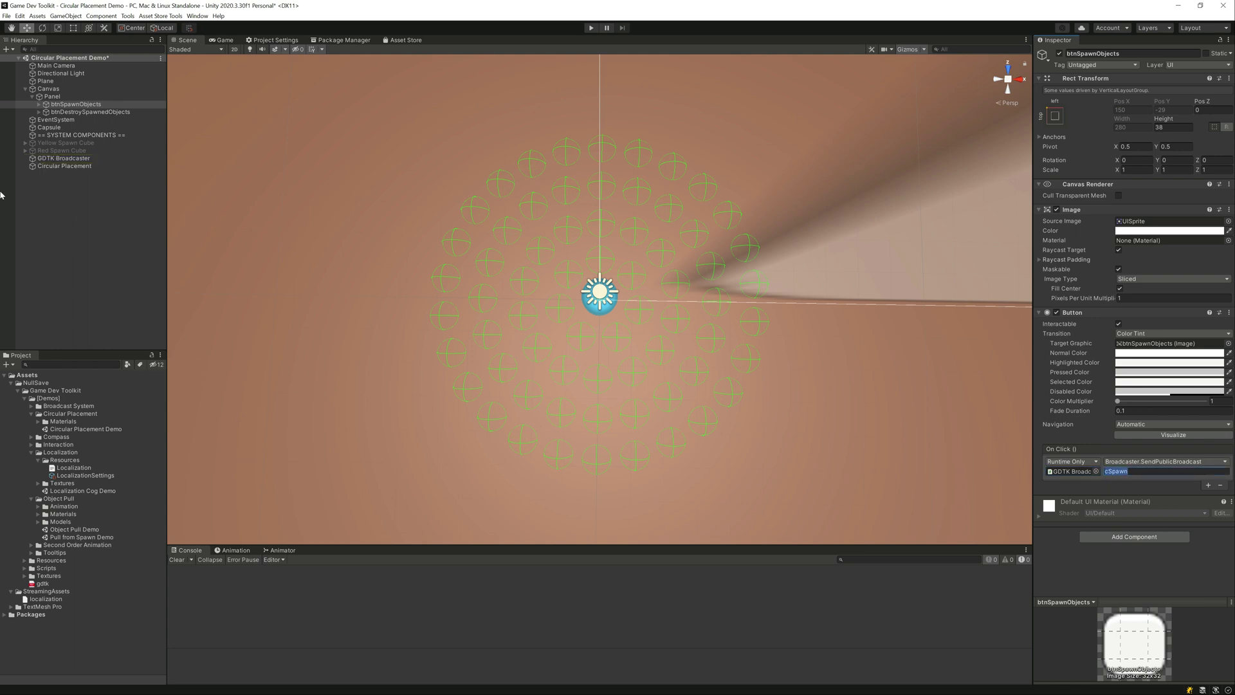
left_click(58, 167)
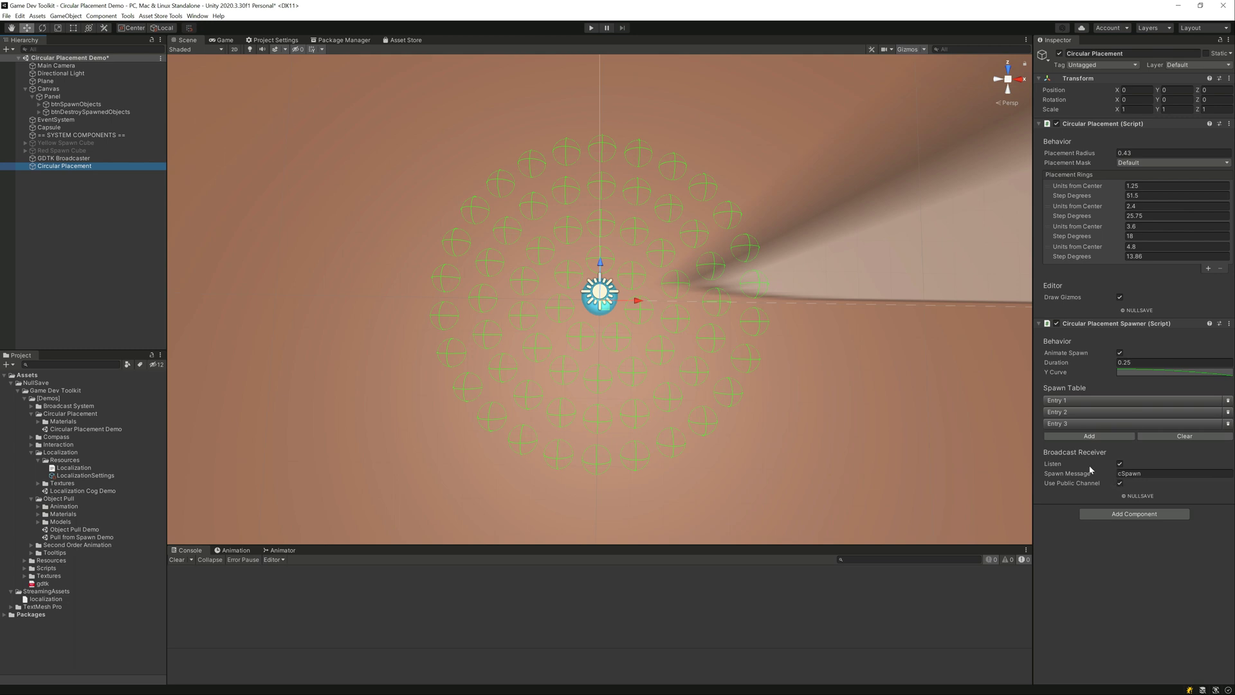
- Enter Play mode, spawn cube batches, and turn Animate Spawn off while spawning more
left_click(590, 28)
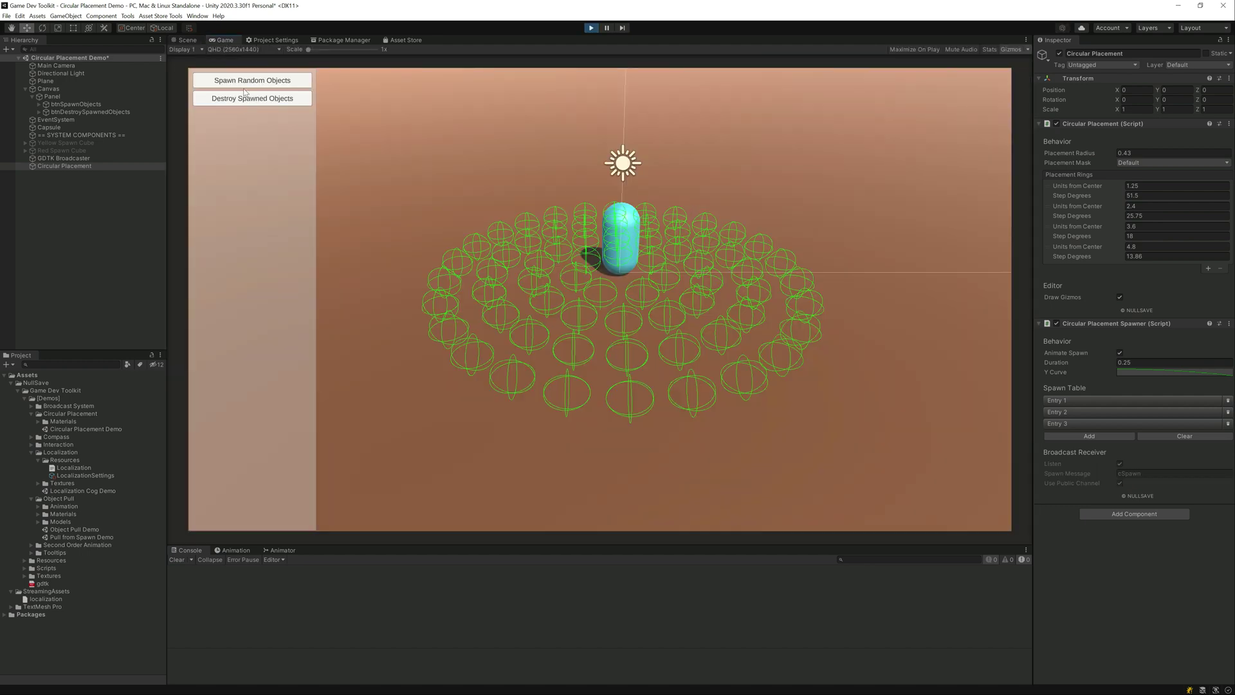
left_click(246, 85)
left_click(245, 85)
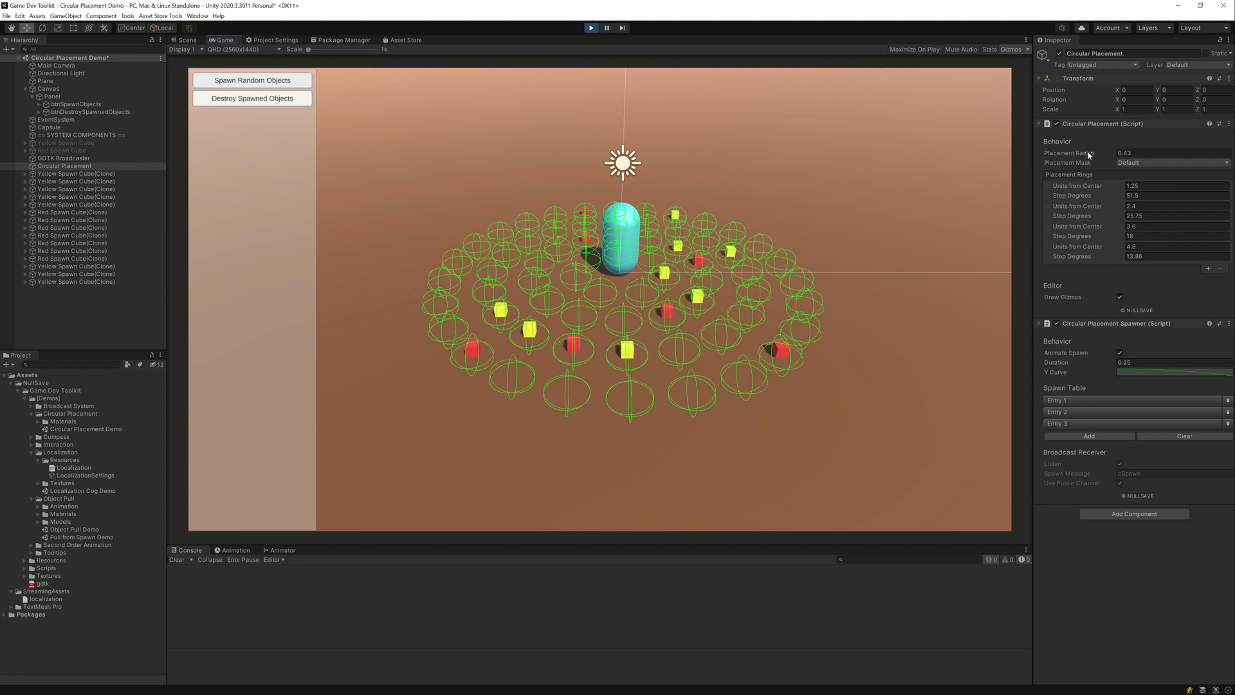
left_click(1120, 353)
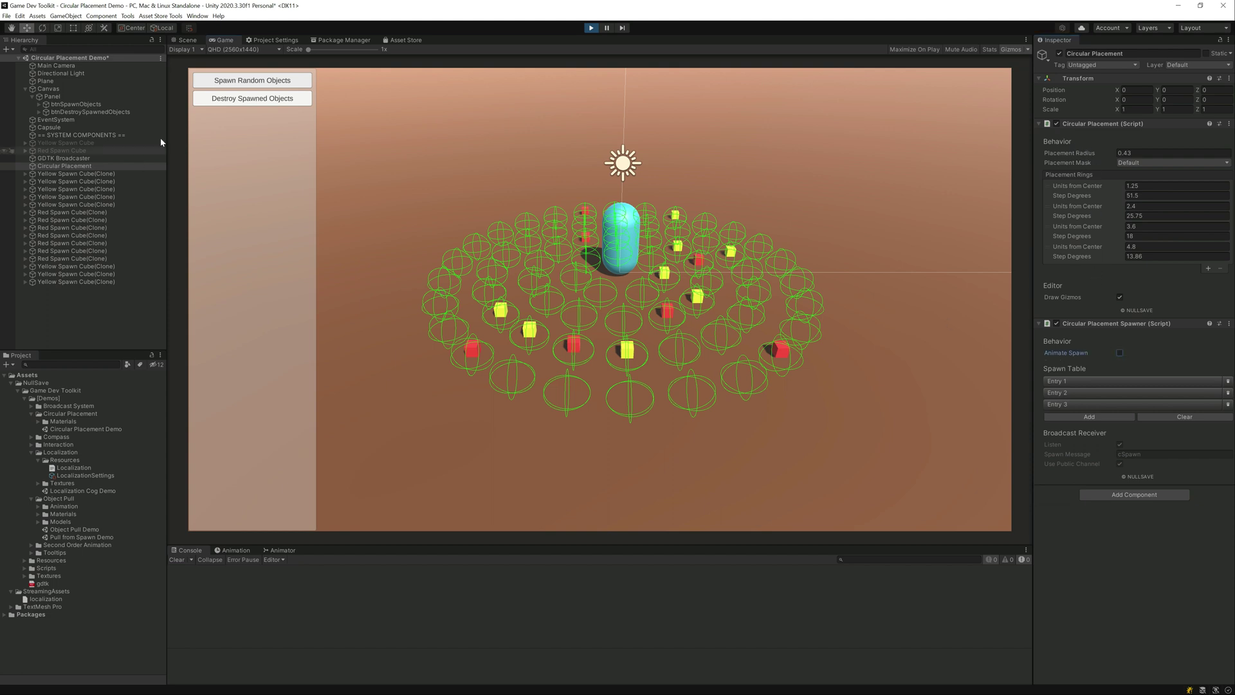
left_click(231, 85)
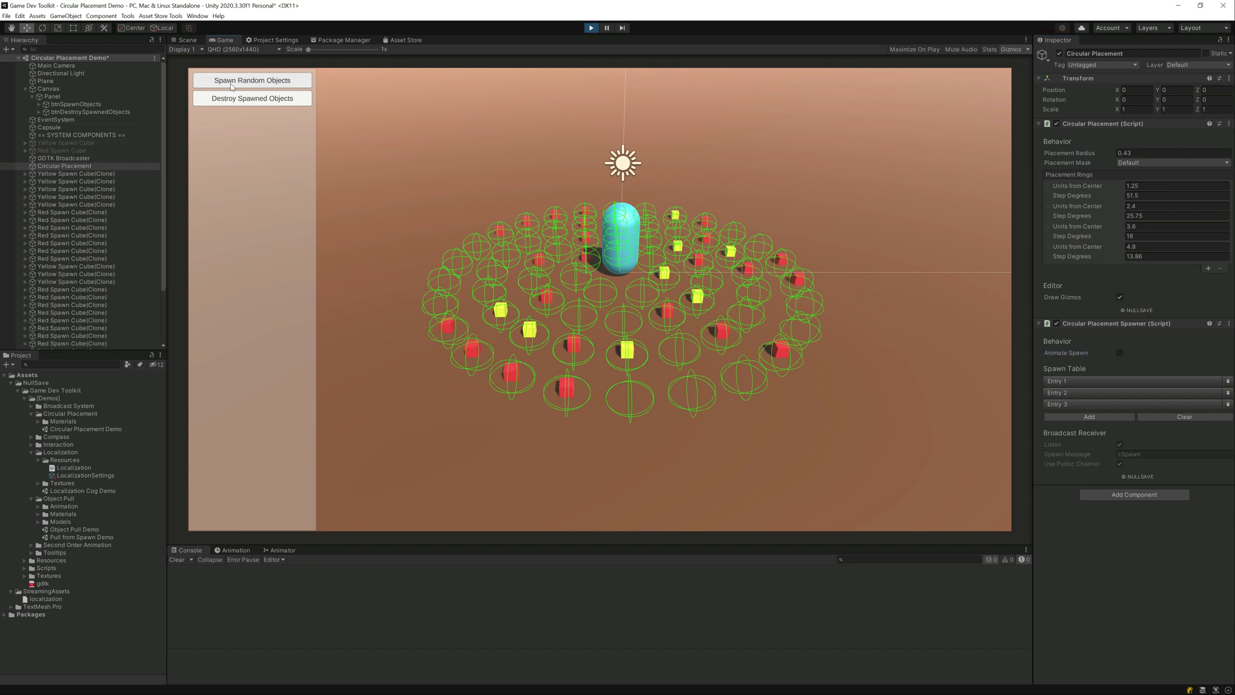
left_click(231, 84)
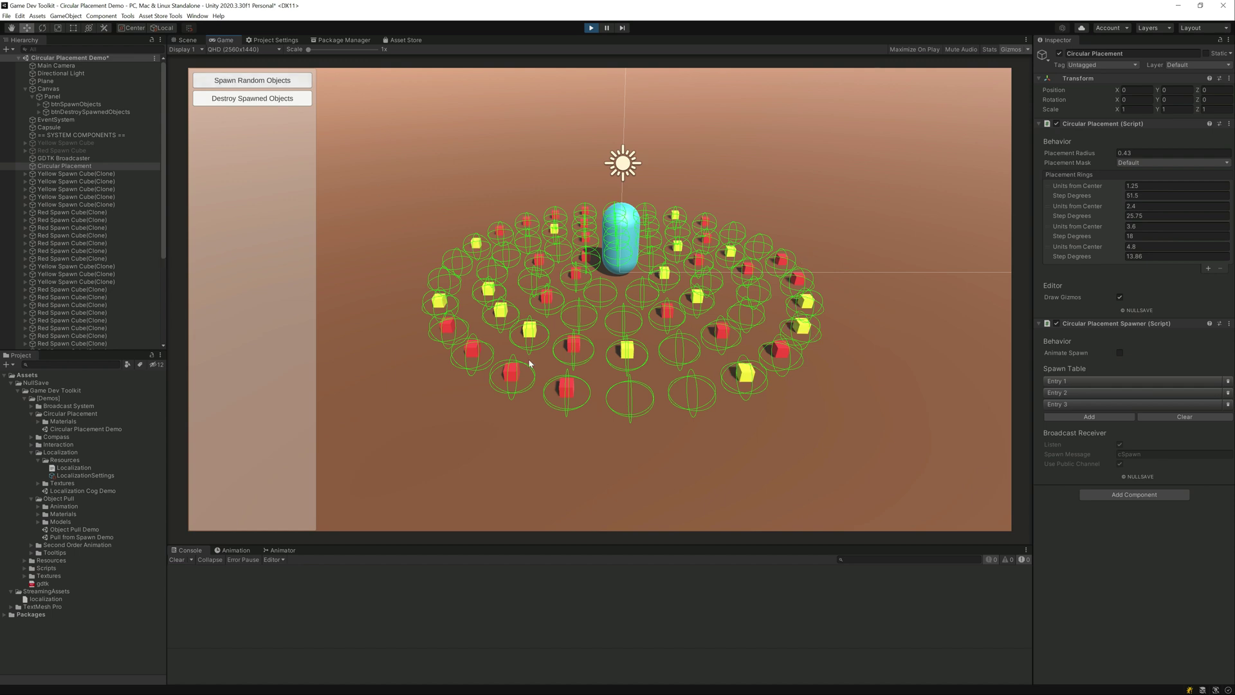
- Spawn until every ring slot is full, view the out-of-spots warning, then destroy all cubes
scroll(96, 212, "down", 5)
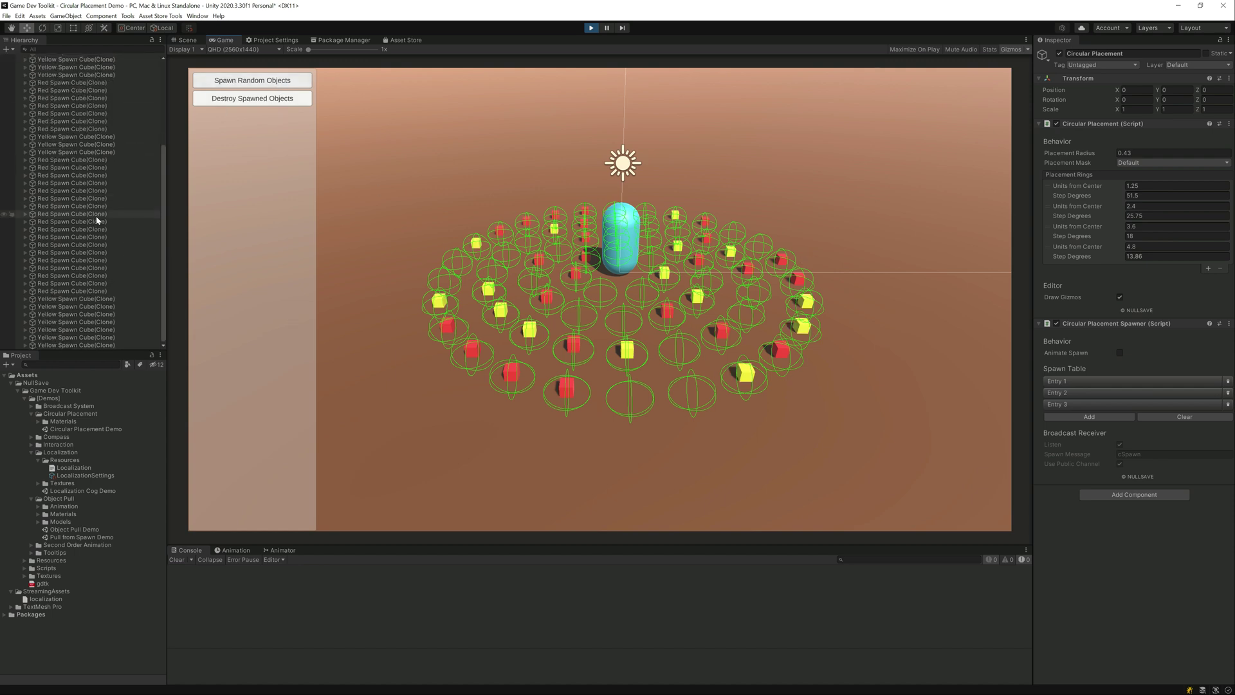
left_click(243, 85)
left_click(246, 82)
left_click(247, 83)
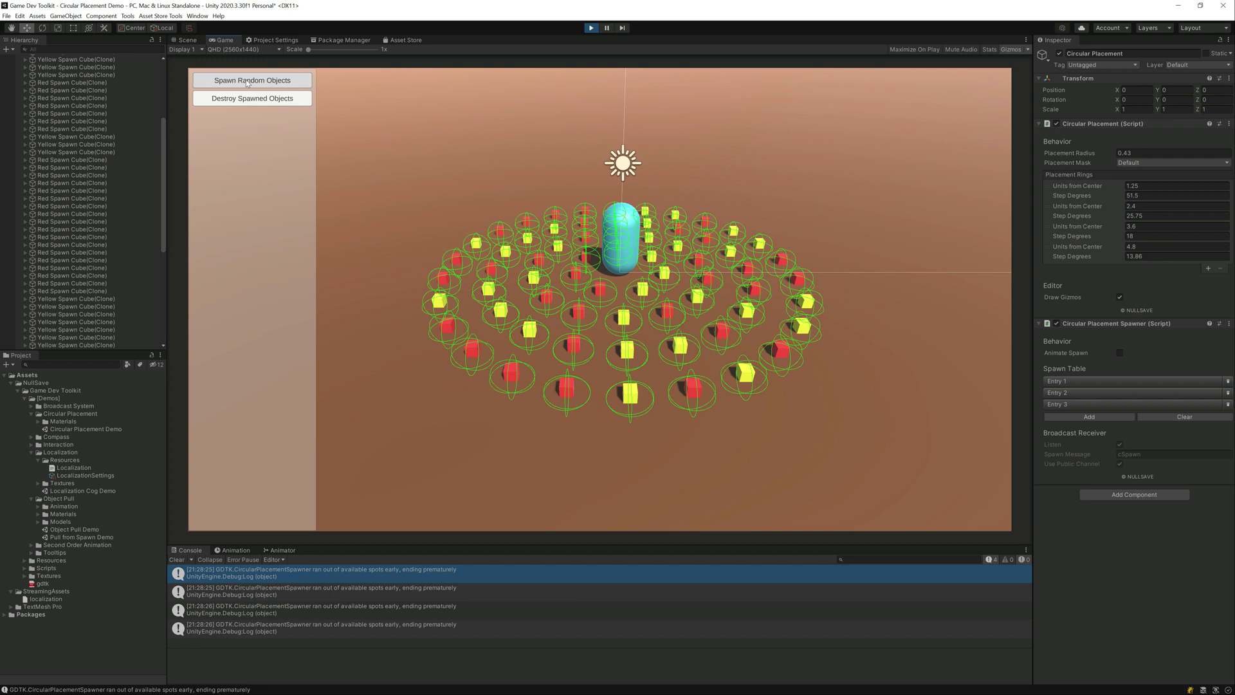
left_click(246, 83)
left_click(198, 587)
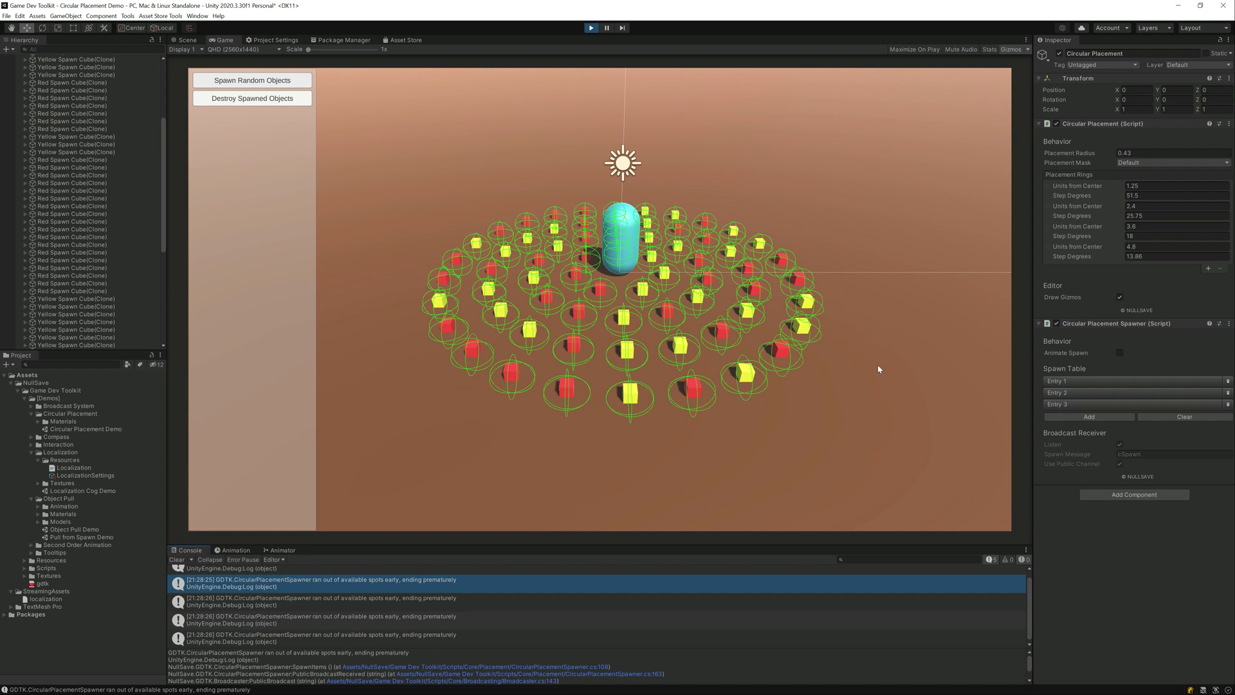
left_click(249, 101)
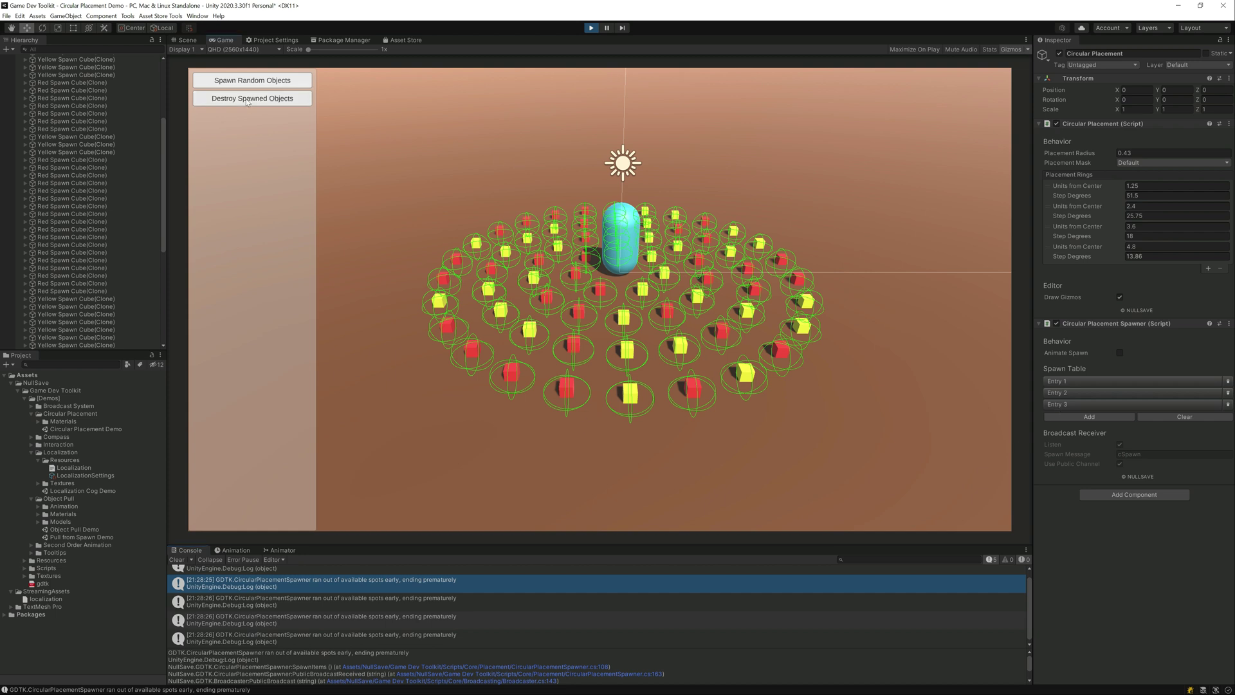
- Clear the Console, spawn and destroy cubes a few times, and re-enable Animate Spawn
left_click(176, 559)
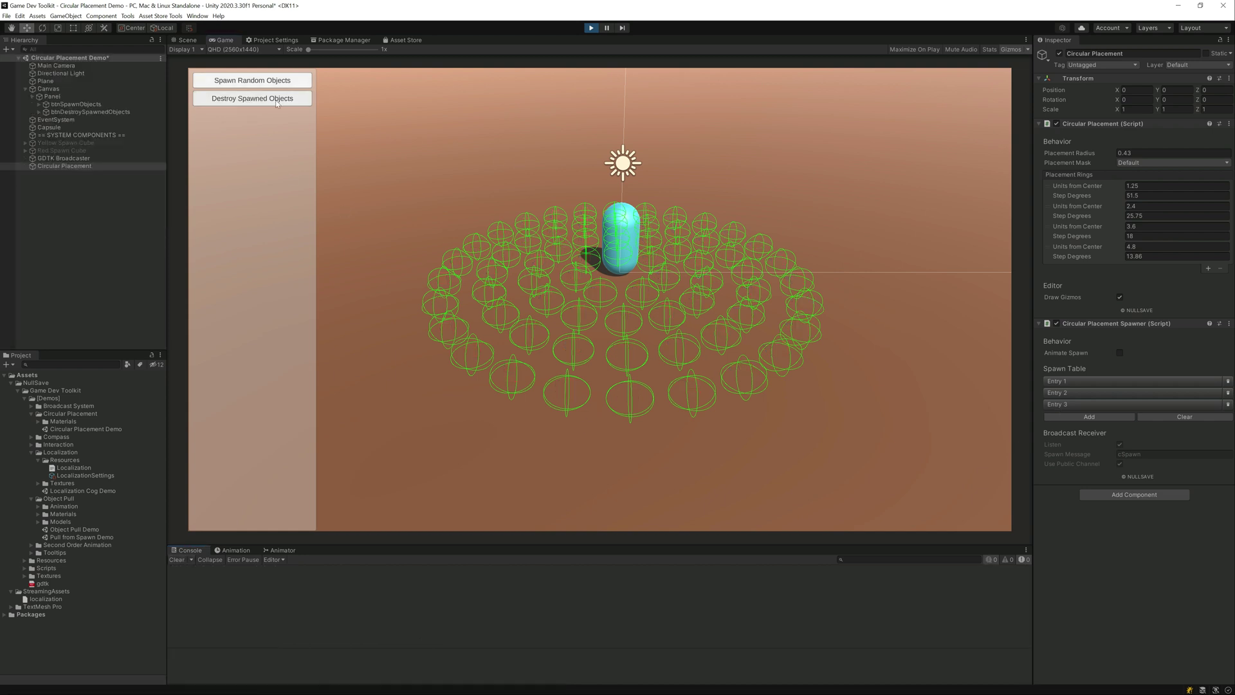
left_click(271, 86)
left_click(271, 98)
left_click(271, 83)
left_click(270, 98)
left_click(270, 86)
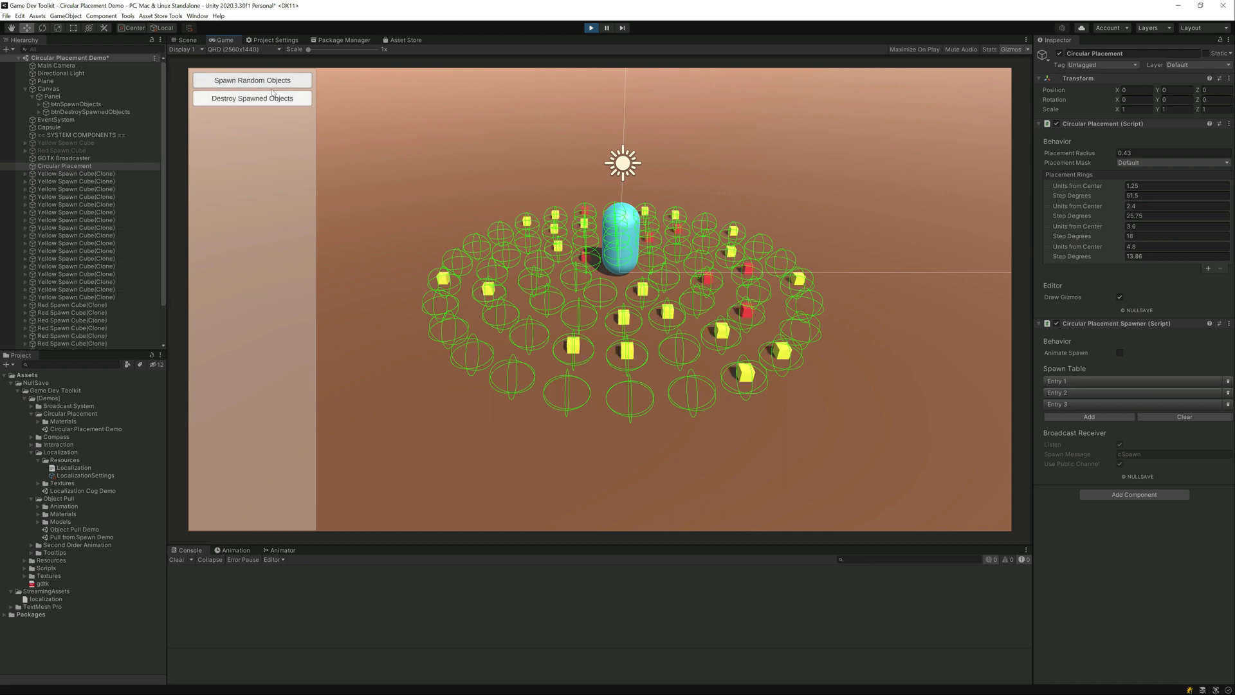
left_click(1119, 352)
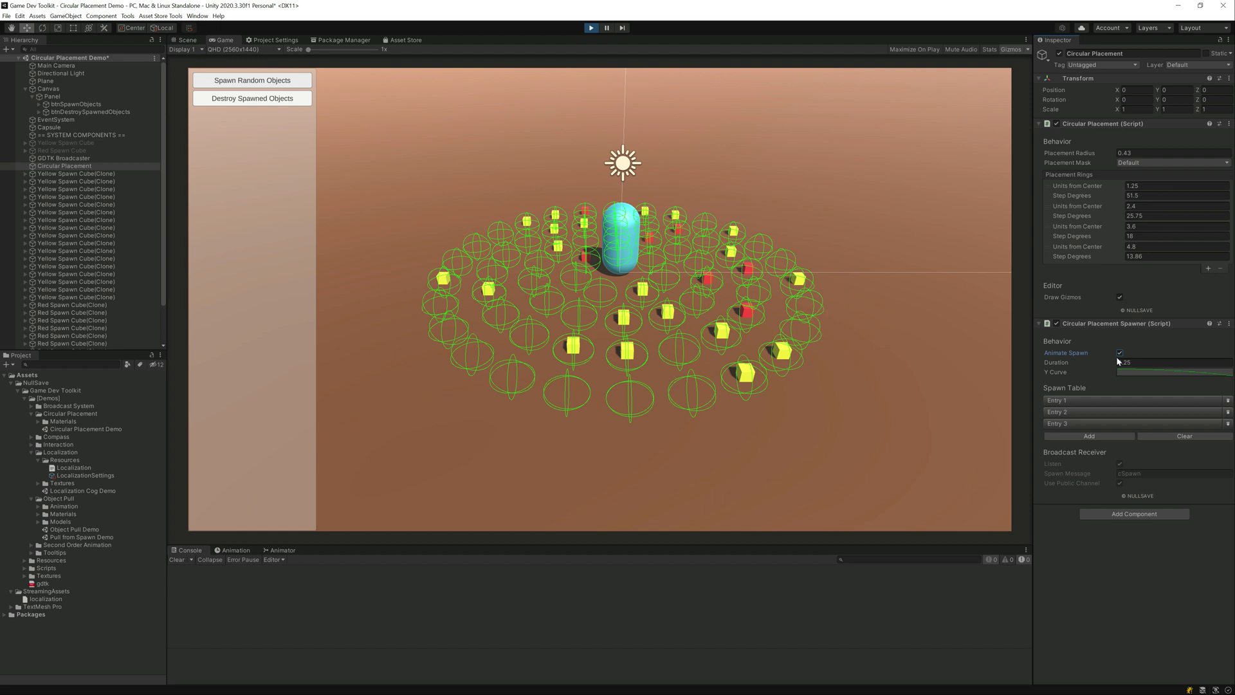
left_click(270, 98)
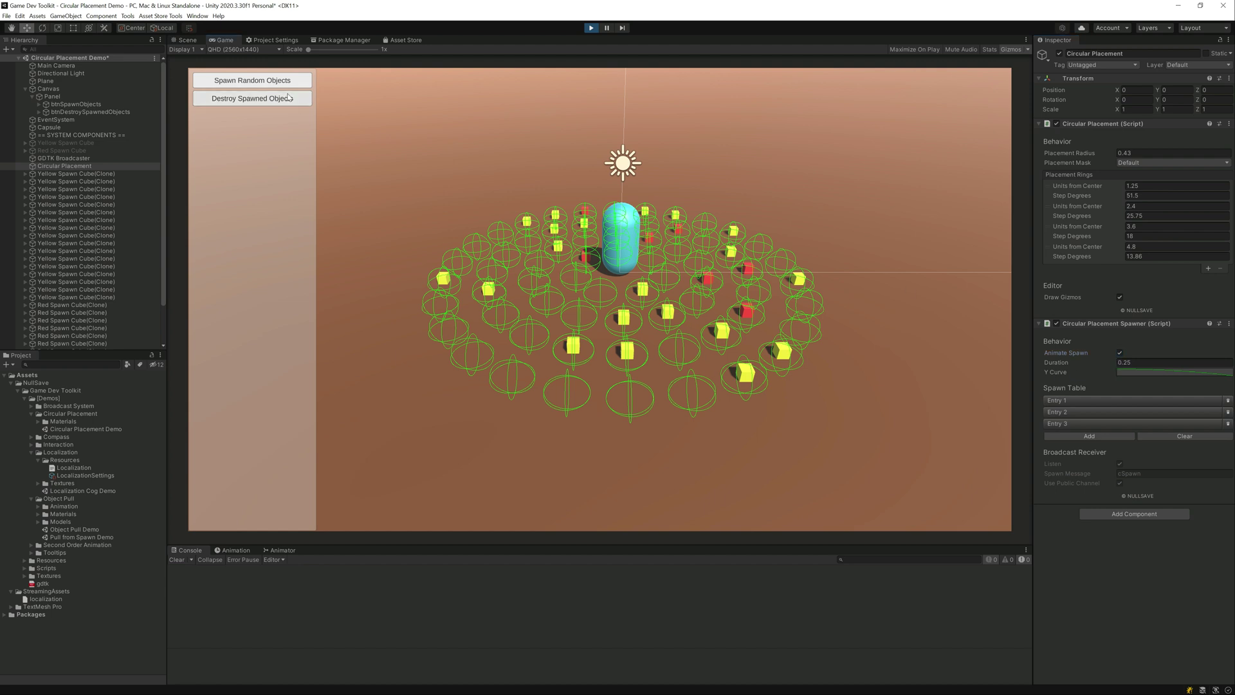
- Flatten the Y Curve's last key tangent for an eased end, then spawn two cube batches
left_click(1126, 372)
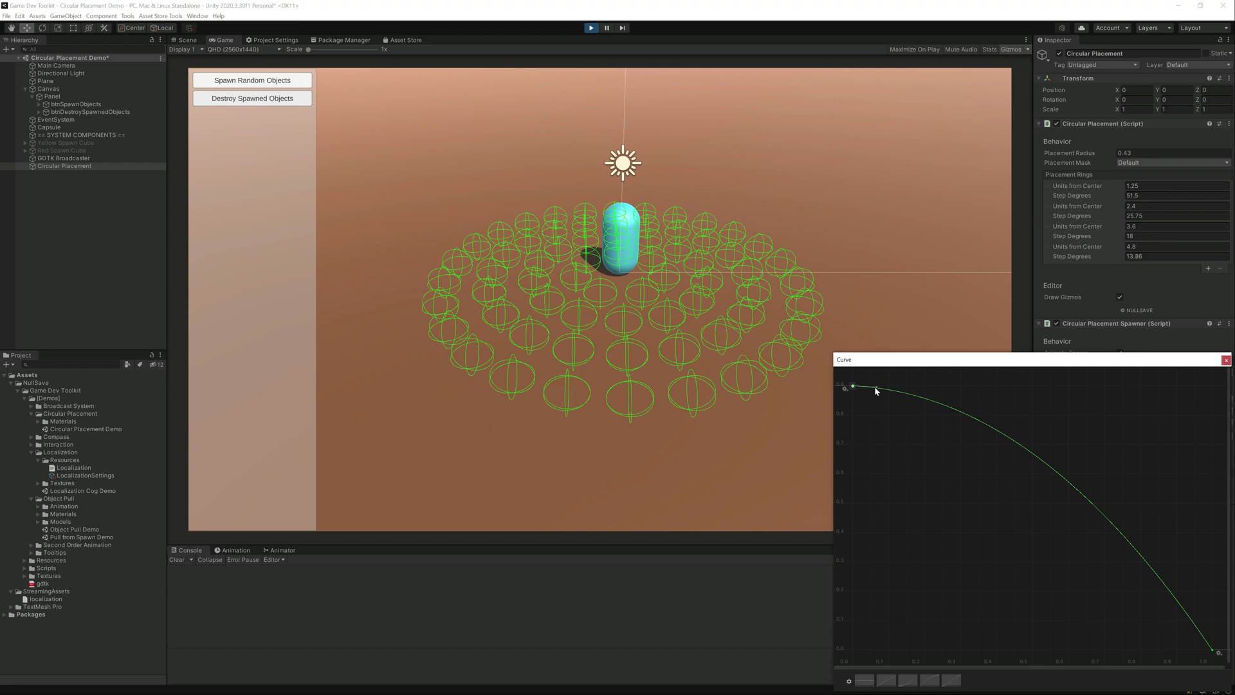
left_click(1212, 651)
left_click_drag(1201, 639, 944, 669)
left_click(757, 315)
left_click(244, 88)
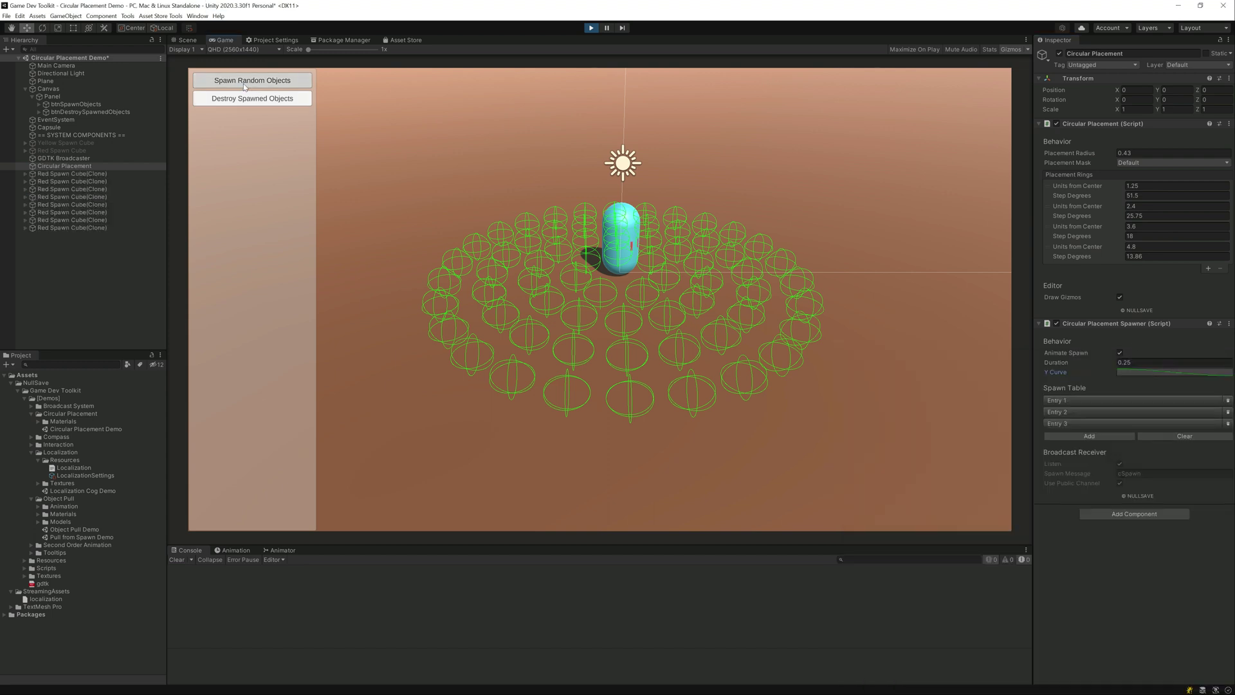
left_click(245, 86)
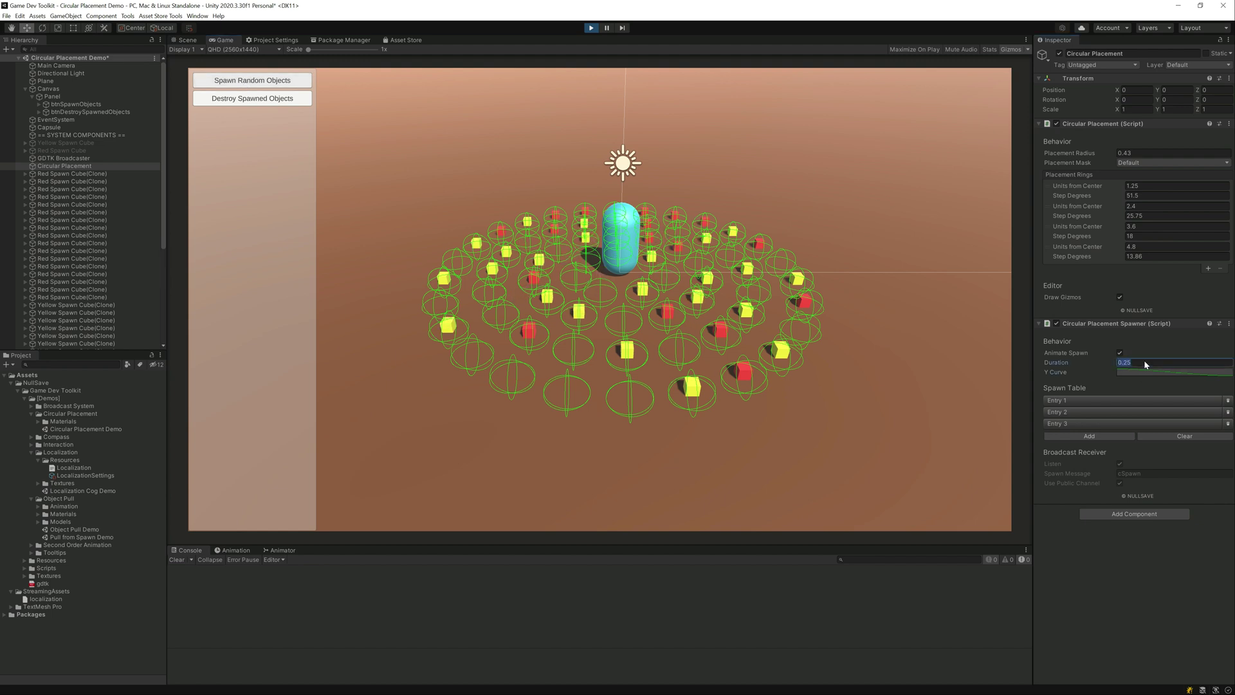
- Clear the cubes and spawn new batches with the slower 3-second Duration
left_click(286, 101)
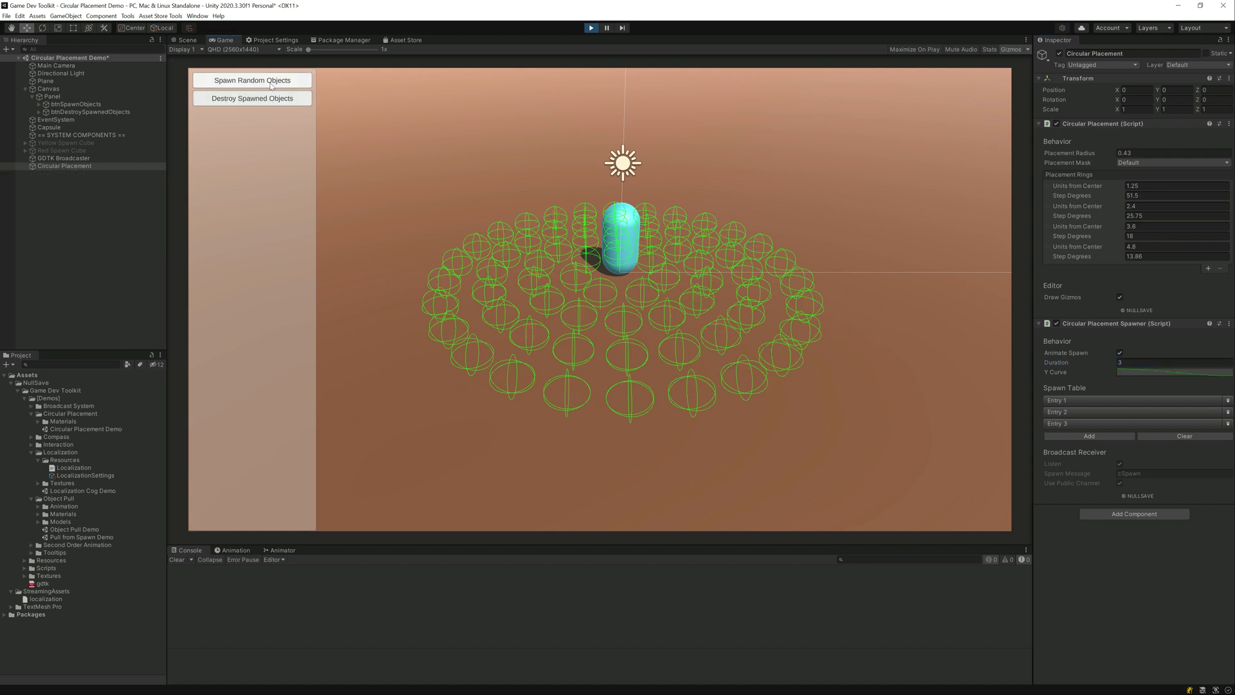
left_click(270, 82)
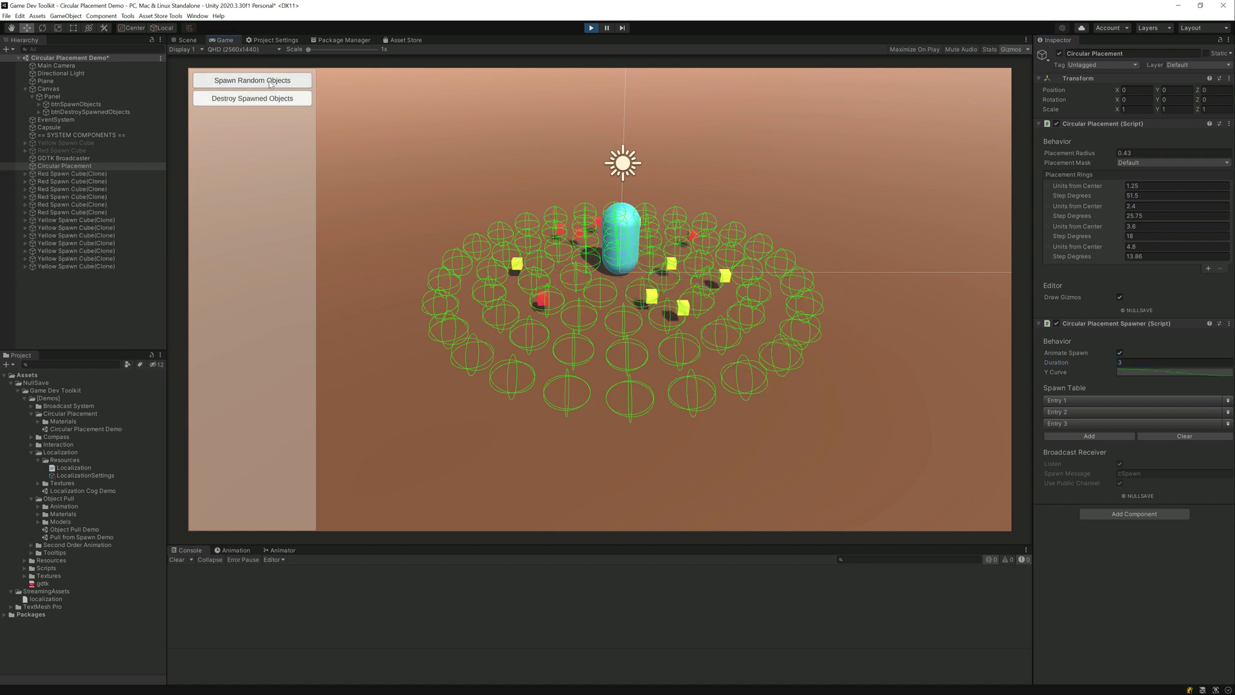
left_click(270, 82)
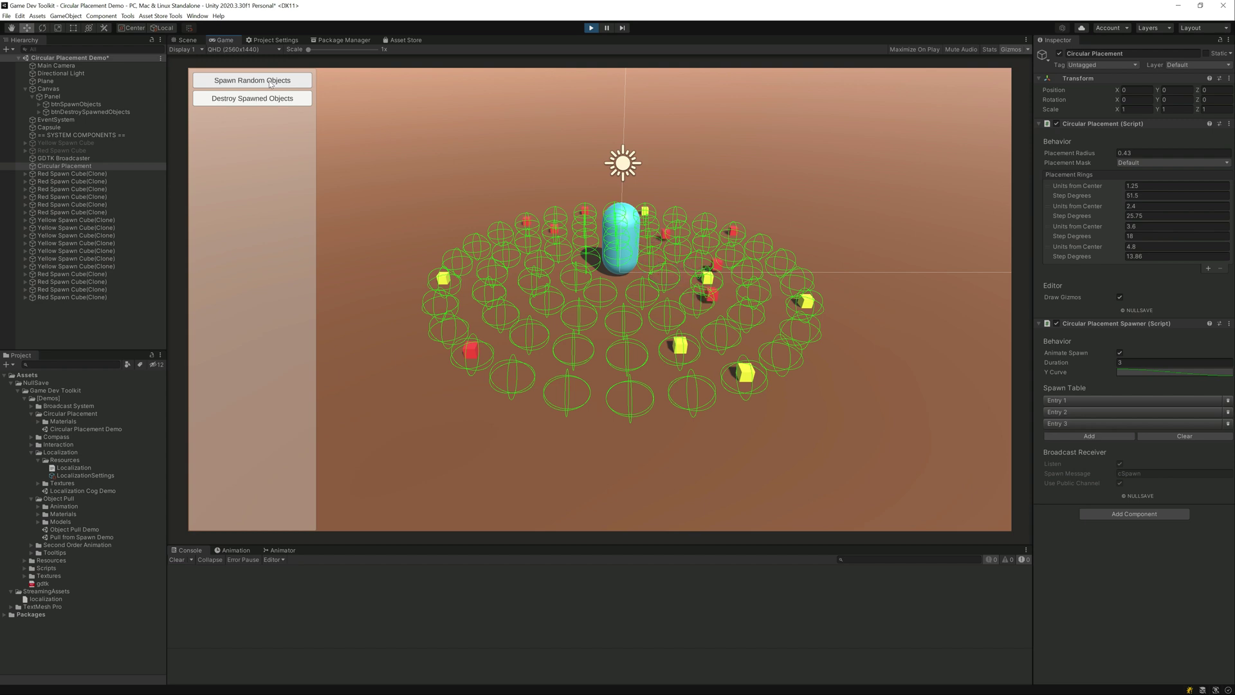
- Set Duration to 0.25, destroy the existing cubes, and spawn two fresh batches
left_click(1158, 362)
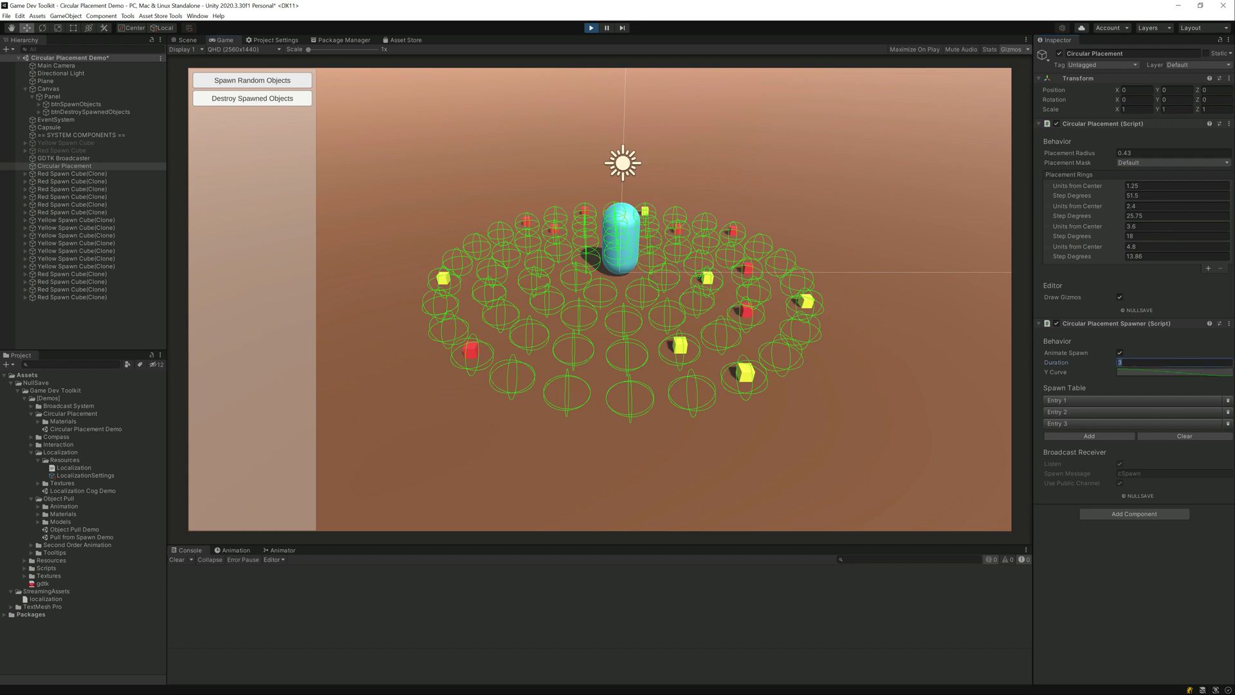
type("2.56")
key("BackSpace")
key("BackSpace")
key("BackSpace")
key("BackSpace")
type(".25")
key("Return")
left_click(260, 100)
left_click(268, 85)
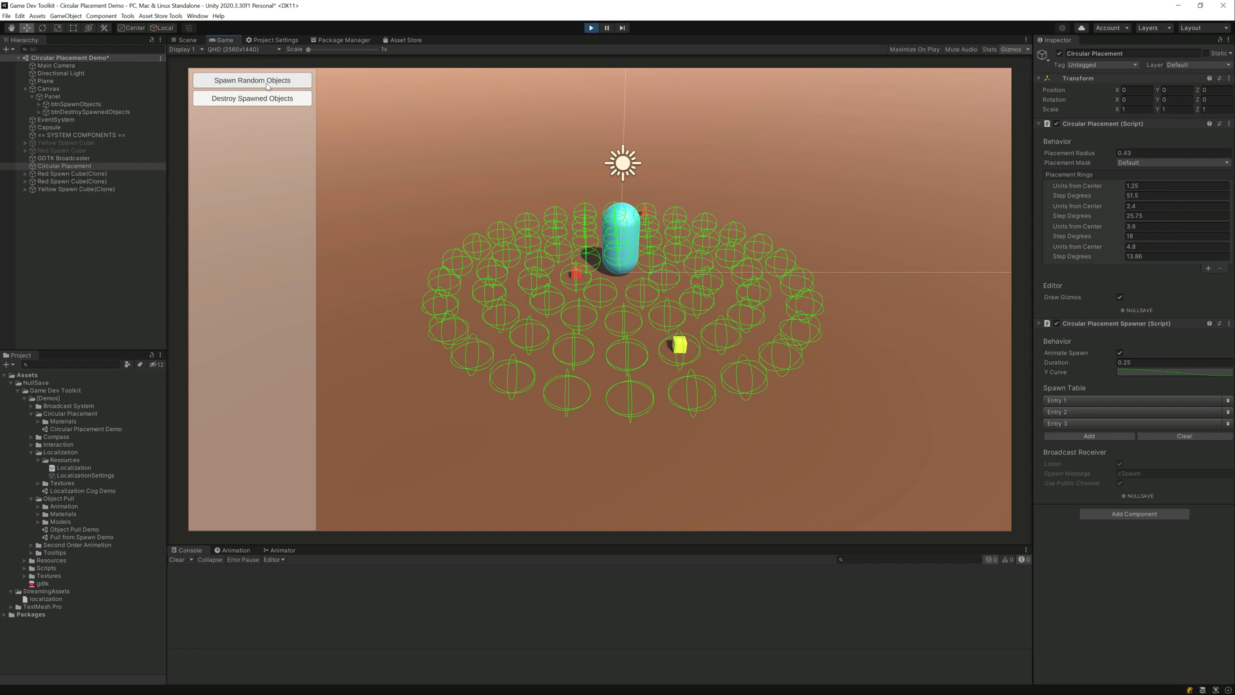
left_click(268, 86)
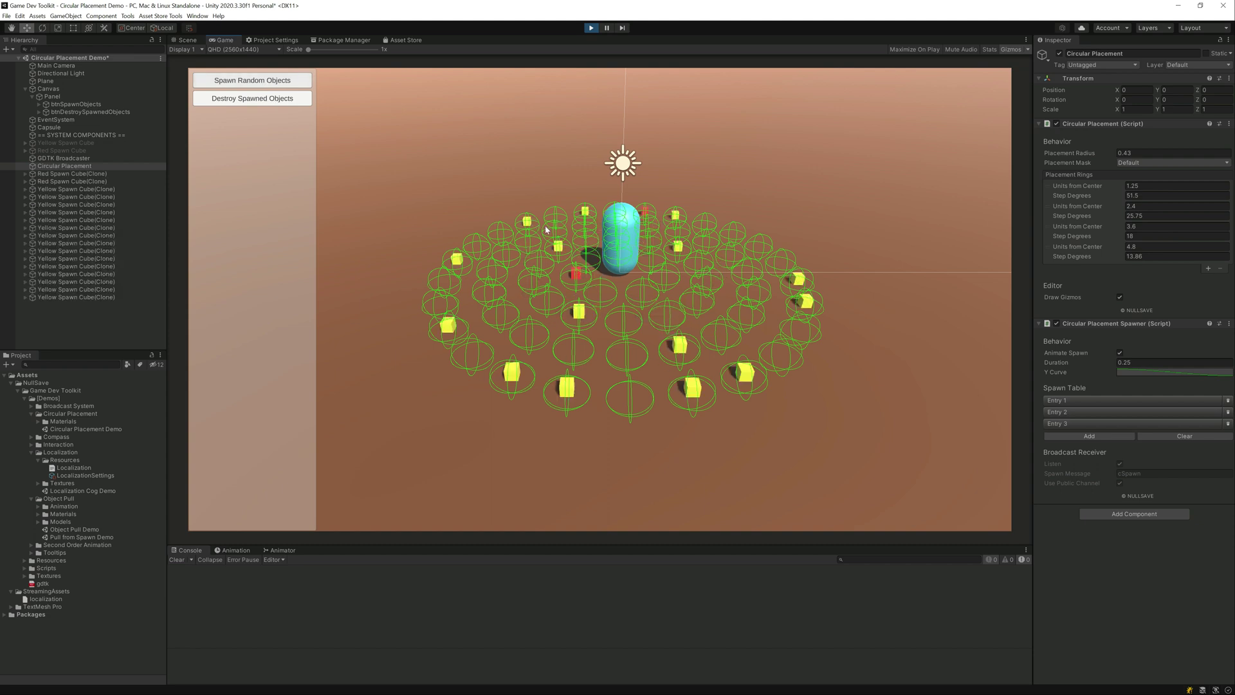